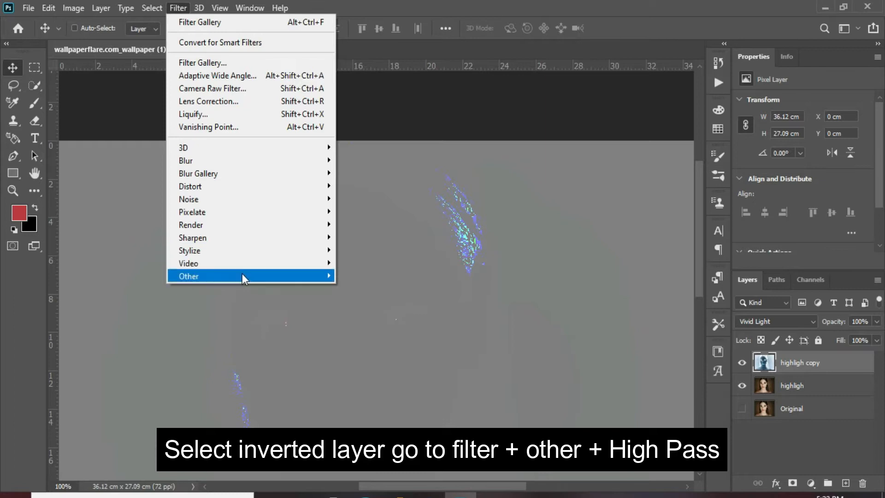
Step: Apply a High Pass filter with a 6-pixel radius to the highligh copy layer and hide the layer behind a black mask
left_click(341, 287)
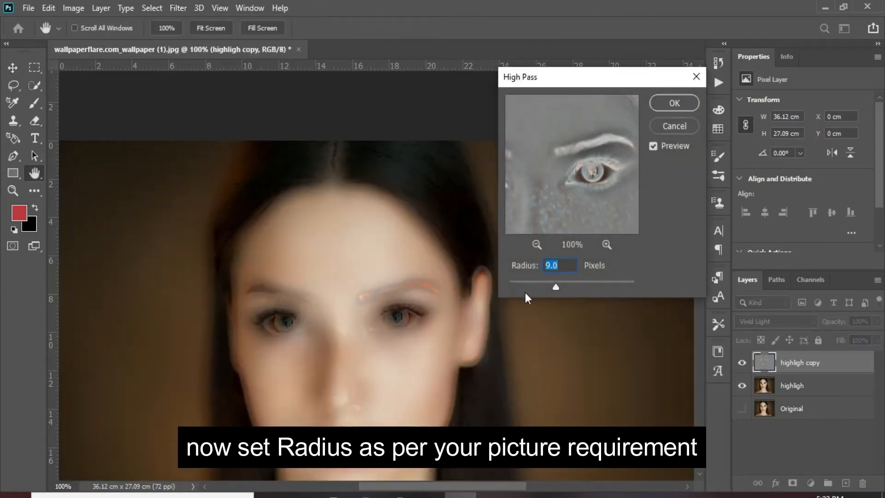
left_click_drag(555, 287, 546, 286)
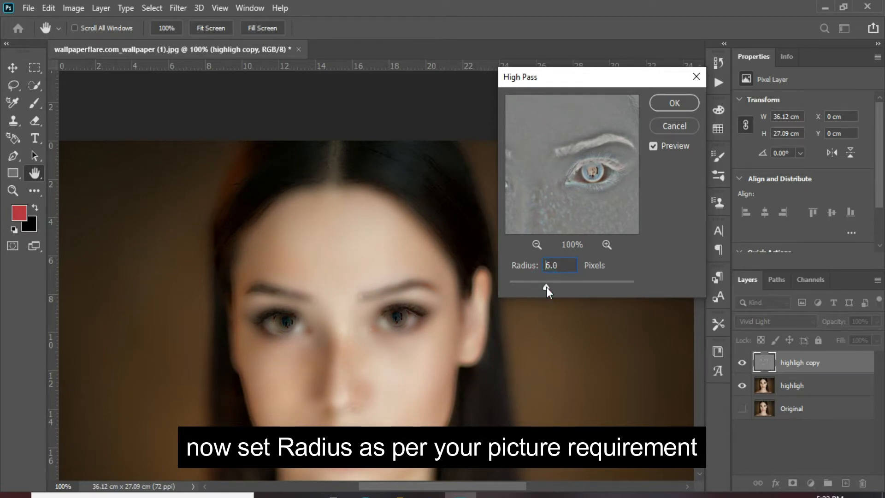
left_click_drag(556, 230, 597, 152)
mouse_move(563, 217)
left_mouse_down()
mouse_move(575, 192)
mouse_move(558, 223)
left_mouse_up()
left_click_drag(557, 193, 576, 204)
left_click(664, 104)
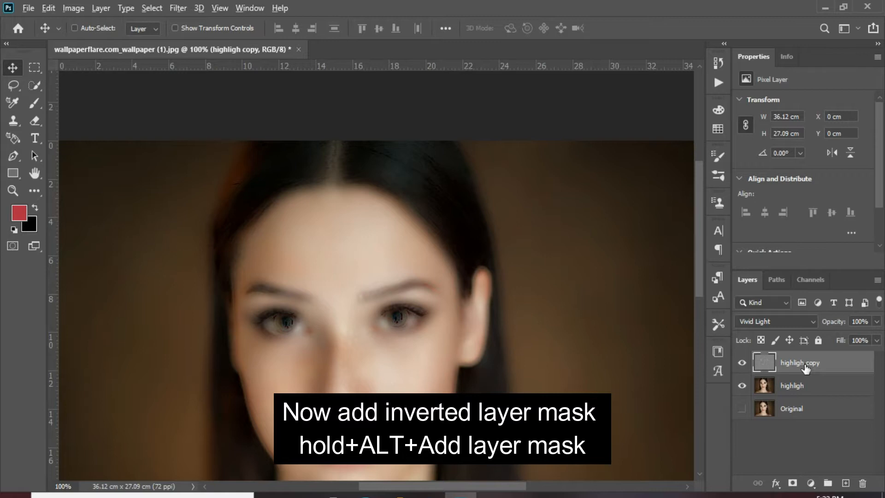
key("ctrl+0")
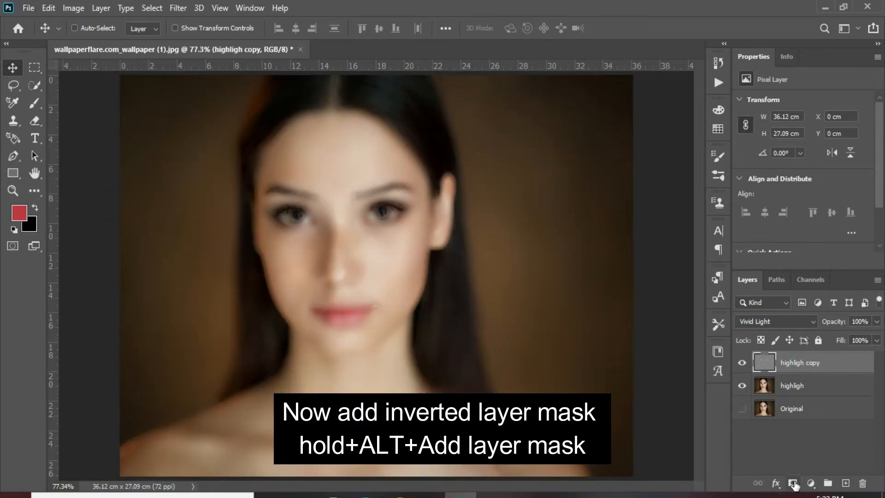
left_click(792, 483, "alt")
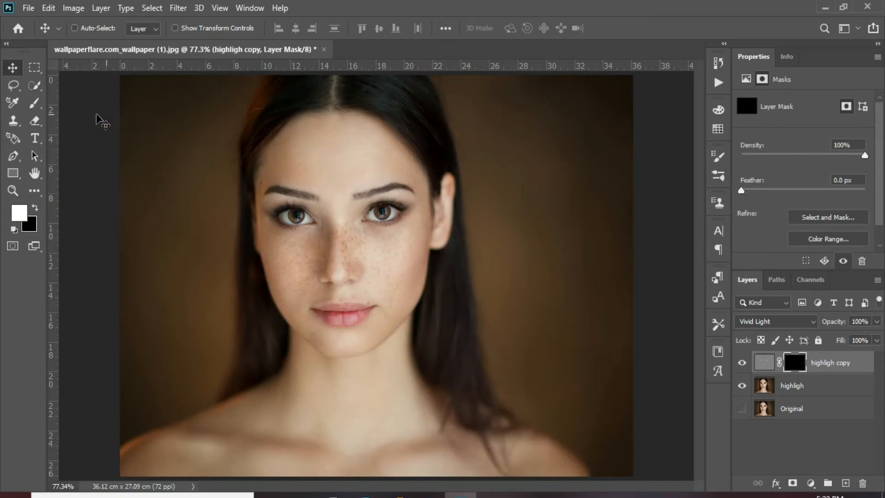
Step: Set up a Soft Round brush with 80 px size, 0% hardness, and 100% opacity and flow
left_click(35, 102)
left_click(298, 28)
left_click_drag(301, 48, 422, 45)
left_click(379, 28)
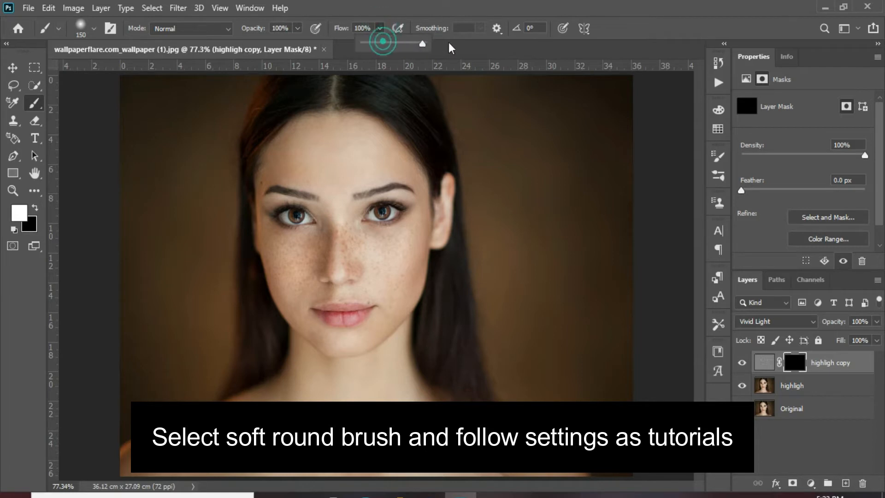
left_click(332, 18)
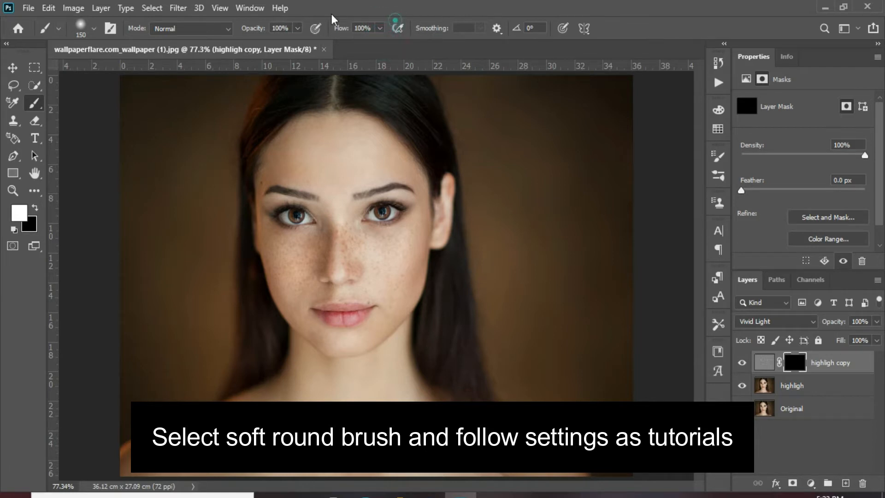
left_click(94, 28)
key("Return")
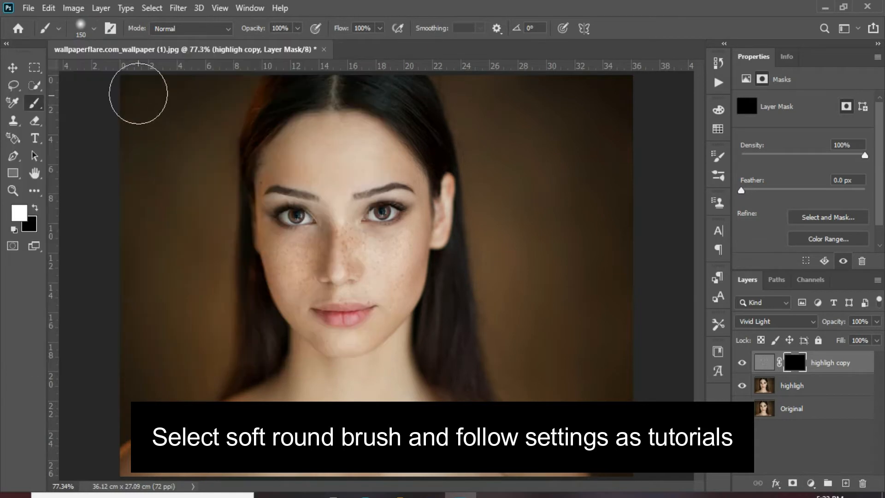
left_click(94, 29)
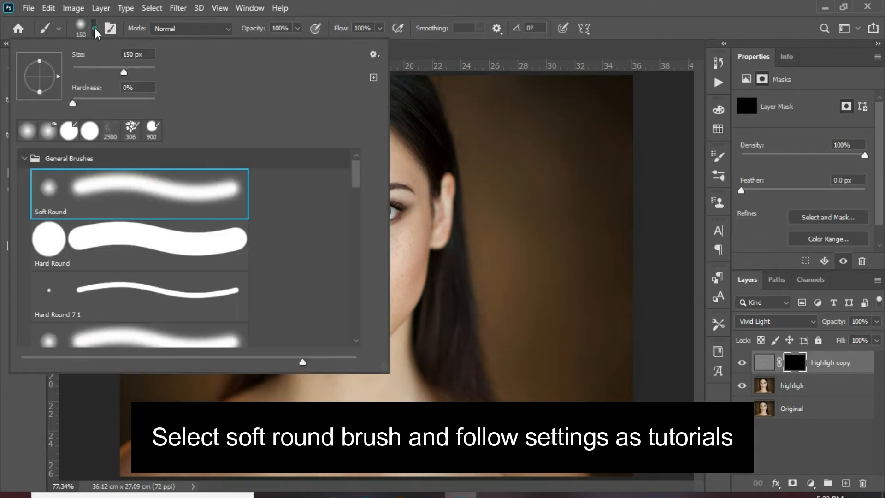
left_click(73, 103)
left_click_drag(124, 74, 118, 70)
key("Return")
Step: Paint white on the layer mask over the forehead to smooth its skin
left_click(410, 191)
left_click(411, 191)
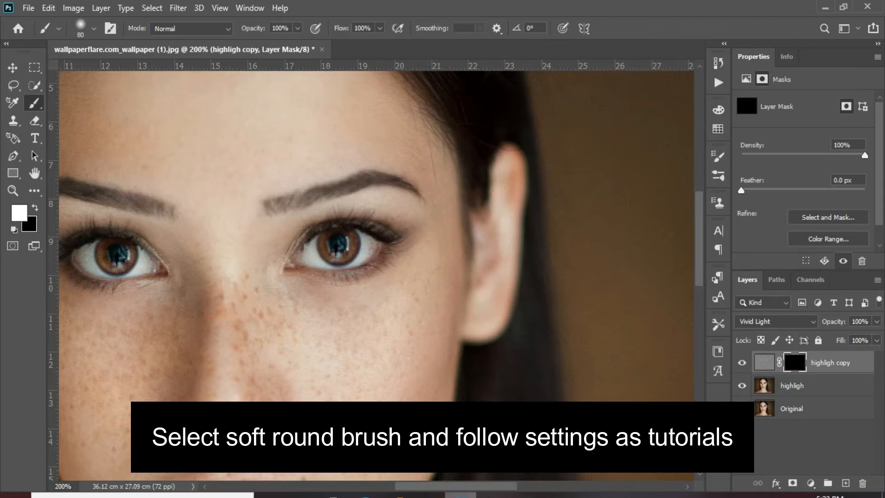
left_click_drag(470, 488, 448, 491)
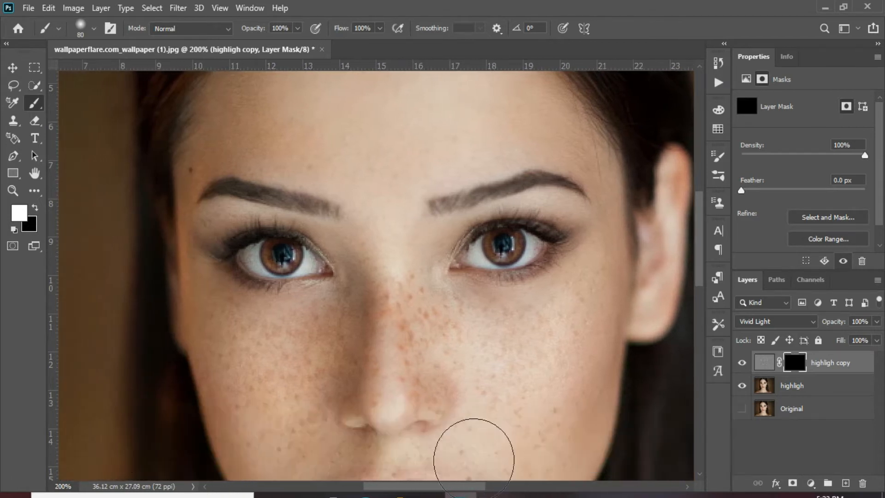
left_click_drag(700, 255, 700, 203)
mouse_move(411, 257)
left_mouse_down()
mouse_move(487, 285)
mouse_move(559, 336)
mouse_move(434, 353)
mouse_move(213, 347)
mouse_move(321, 244)
mouse_move(369, 239)
mouse_move(388, 259)
left_mouse_up()
Step: Reduce the brush to 45 px and paint the mask between the eyebrows and over the temple with the dark mole
key("bracketleft")
key("bracketleft")
key("bracketleft")
key("bracketleft")
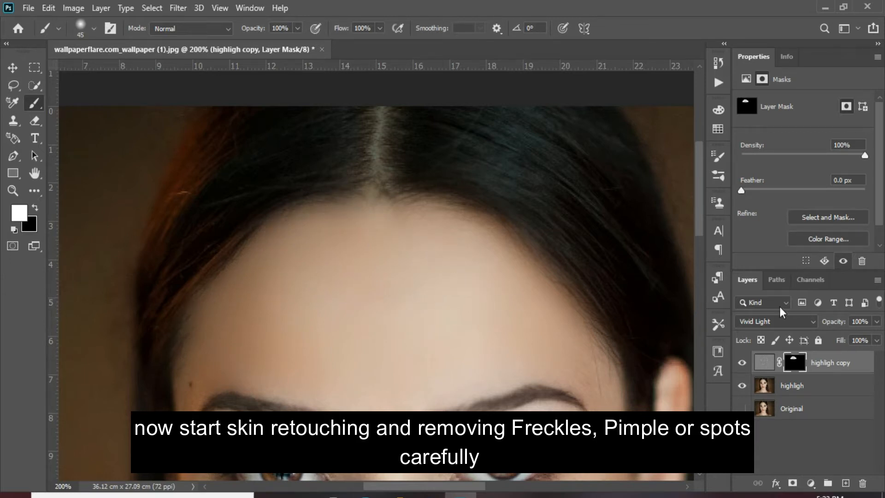
left_click_drag(699, 181, 706, 265)
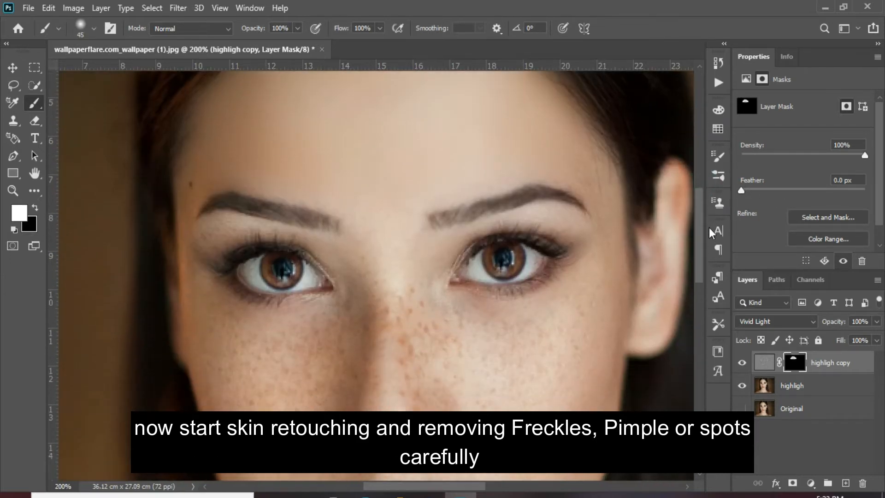
mouse_move(404, 219)
left_mouse_down()
mouse_move(401, 316)
mouse_move(371, 204)
mouse_move(375, 300)
mouse_move(349, 184)
mouse_move(326, 188)
mouse_move(233, 158)
mouse_move(186, 172)
mouse_move(167, 249)
mouse_move(204, 358)
left_mouse_up()
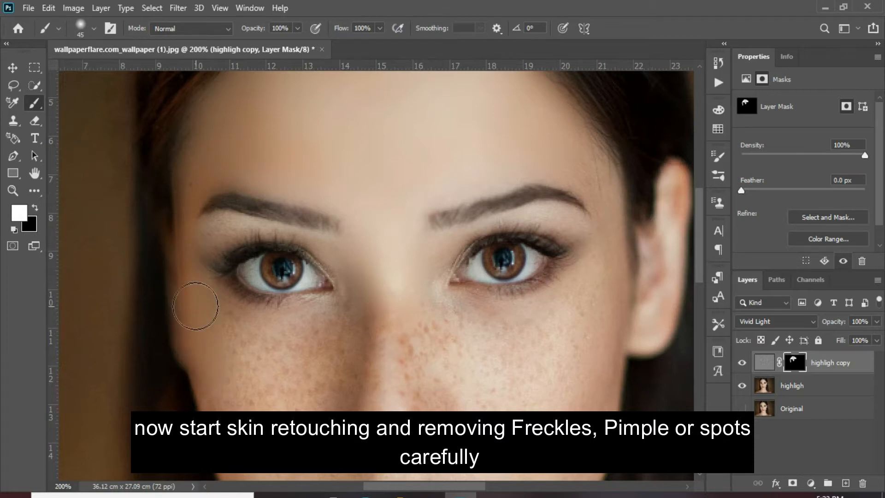
Step: Reduce the brush to 15 px and paint the mask over the eyelid and under-eye skin on the side opposite the visible ear
key("bracketleft")
key("bracketleft")
key("bracketleft")
mouse_move(309, 244)
left_mouse_down()
mouse_move(219, 224)
mouse_move(188, 256)
left_mouse_up()
left_click_drag(205, 290, 275, 315)
left_click_drag(335, 303, 328, 300)
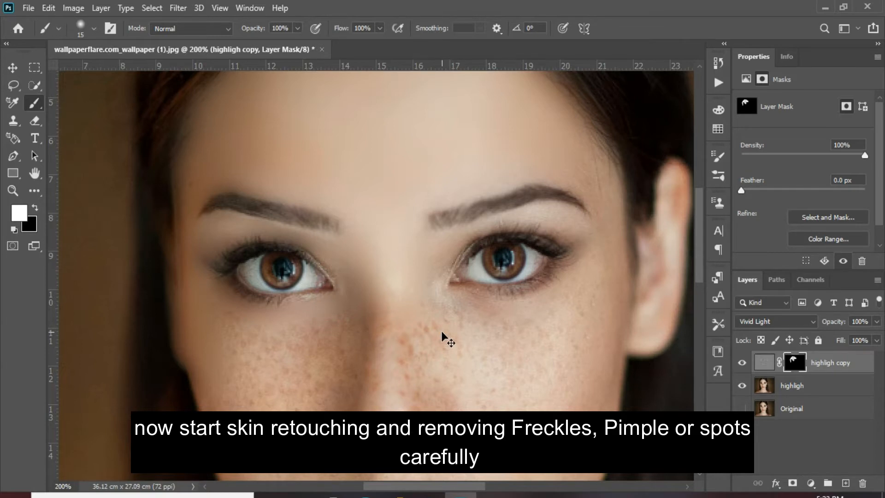
Step: Enlarge the brush and paint the mask over the freckled nose, cheeks and chin
key("ctrl+minus")
key("ctrl+minus")
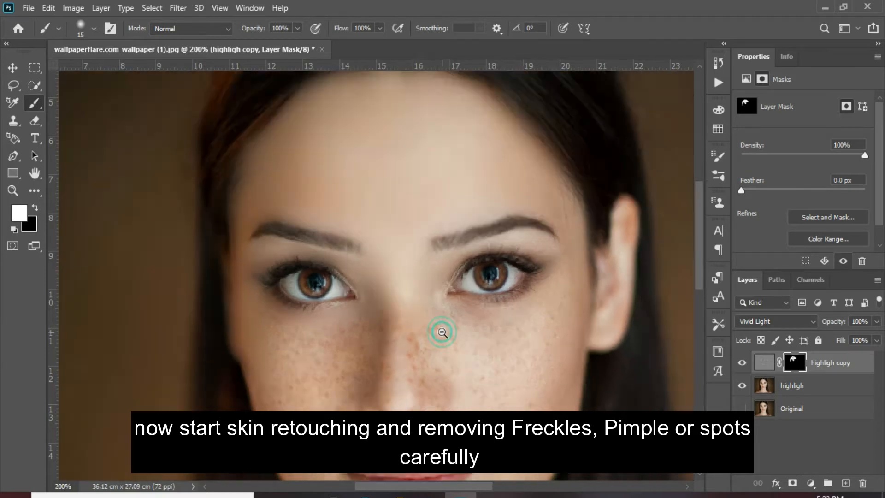
key("bracketright")
key("bracketright")
key("bracketright")
key("bracketright")
key("bracketright")
key("bracketright")
key("bracketright")
mouse_move(364, 239)
left_mouse_down()
mouse_move(386, 294)
mouse_move(356, 265)
mouse_move(320, 251)
mouse_move(302, 303)
left_mouse_up()
Step: Smooth the remaining spots around the nostrils and upper lip on the mask with a 15 px brush
key("ctrl+plus")
key("ctrl+plus")
key("ctrl+plus")
key("bracketleft")
key("bracketleft")
key("bracketleft")
key("bracketleft")
key("bracketleft")
key("bracketleft")
key("bracketleft")
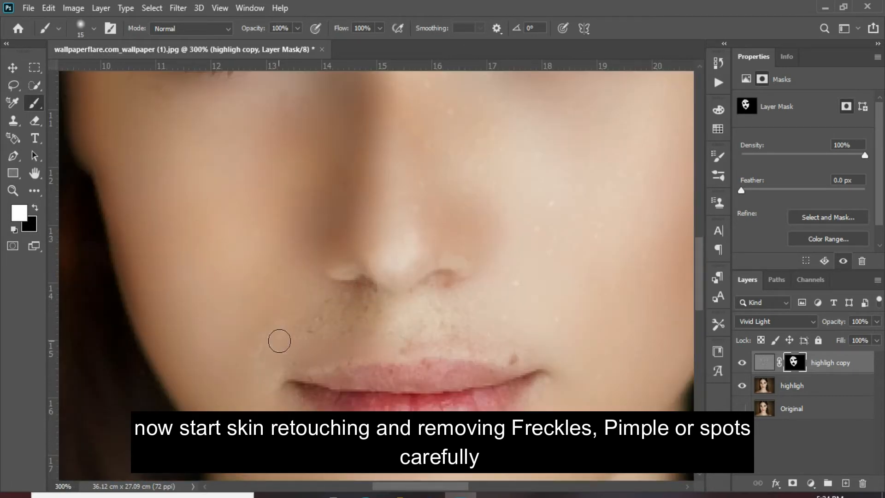
scroll(558, 322, "down", 5)
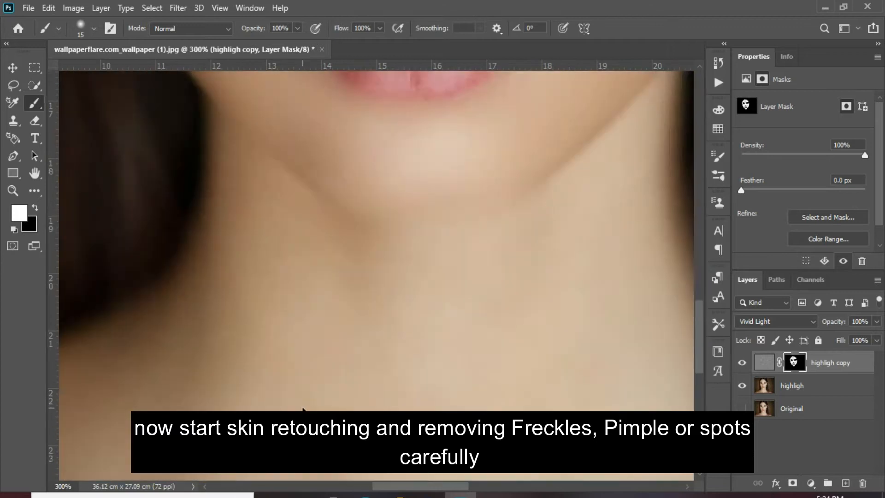
key("ctrl+0")
scroll(389, 210, "up", 6)
left_click(352, 293)
key("ctrl+0")
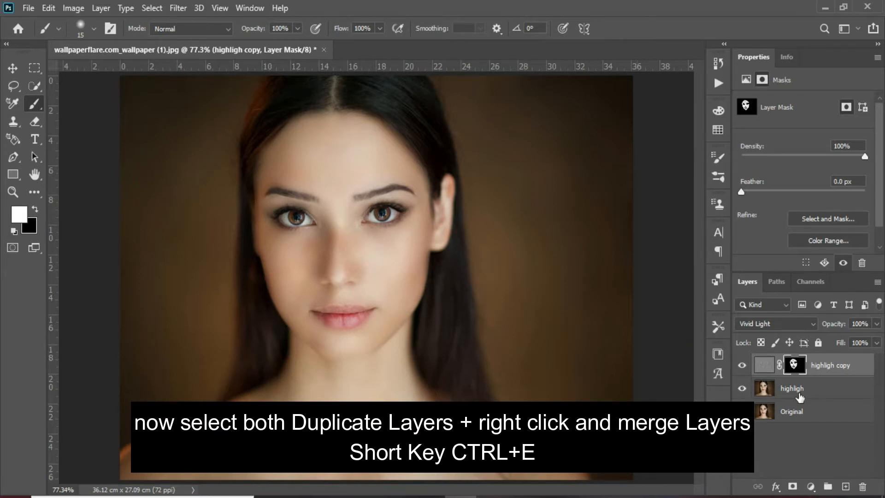
Step: Merge the highligh copy and highligh layers into one layer
left_click(800, 398)
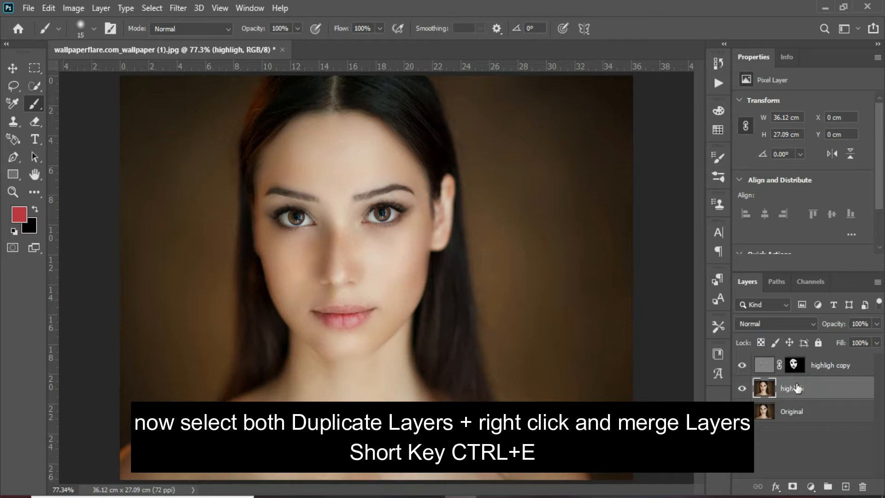
left_click(765, 369)
left_click(776, 388, "shift")
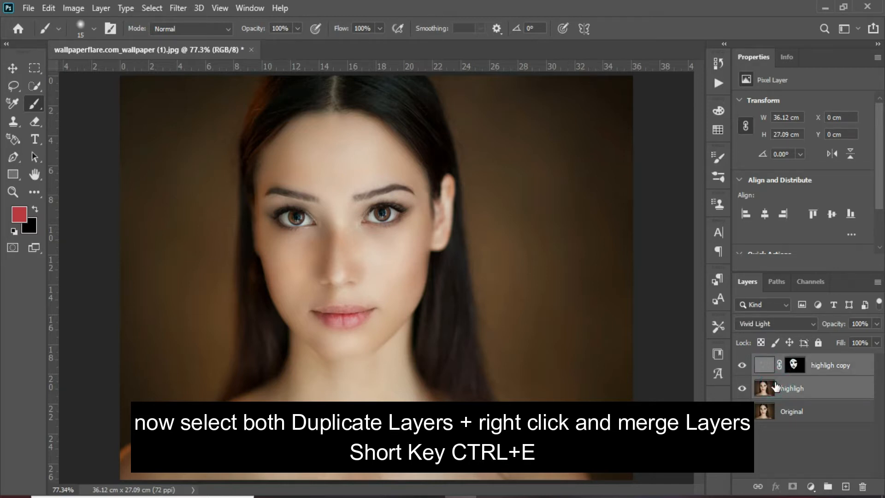
key("ctrl+e")
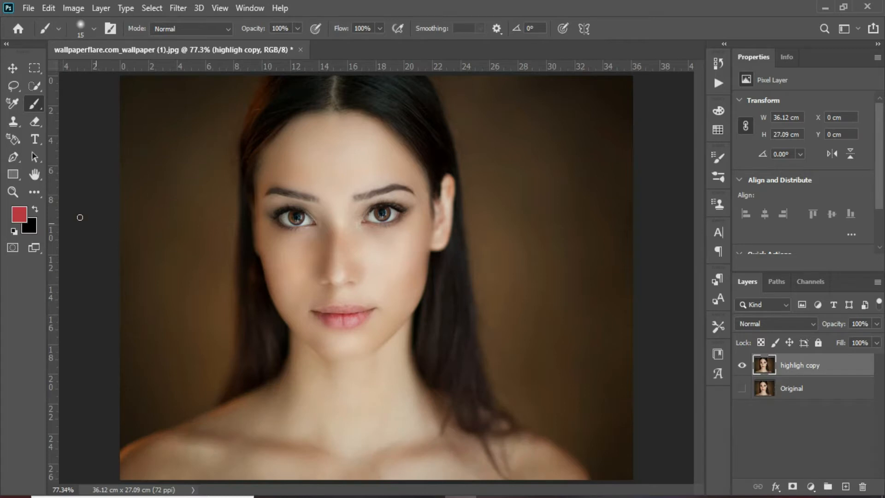
Step: Heal the specks on the nose bridge and around the eyes with the Spot Healing Brush
left_click(36, 185)
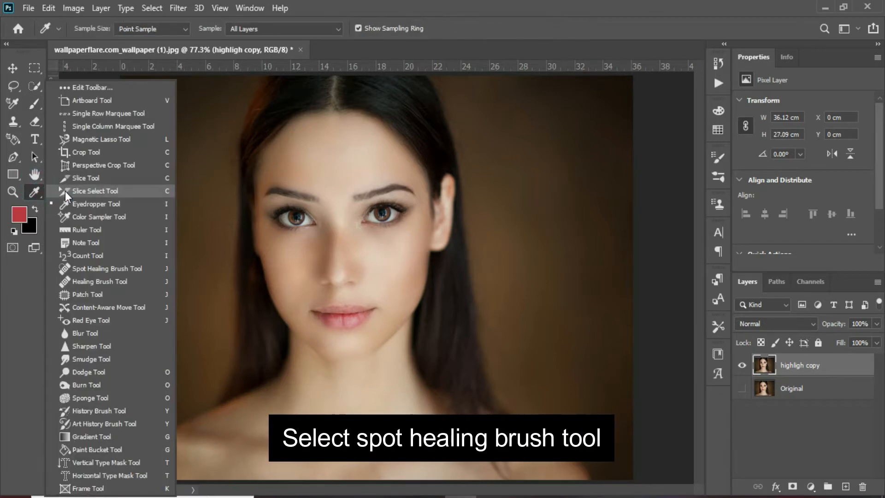
left_click(80, 271)
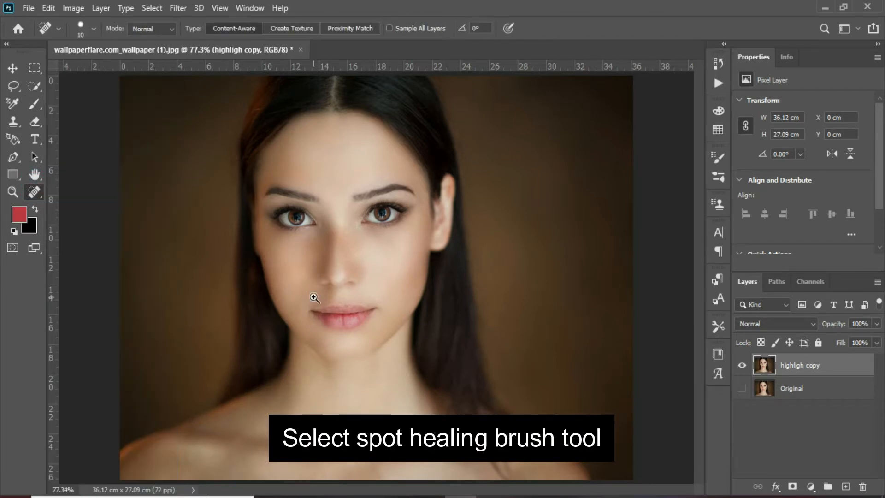
left_click(314, 298)
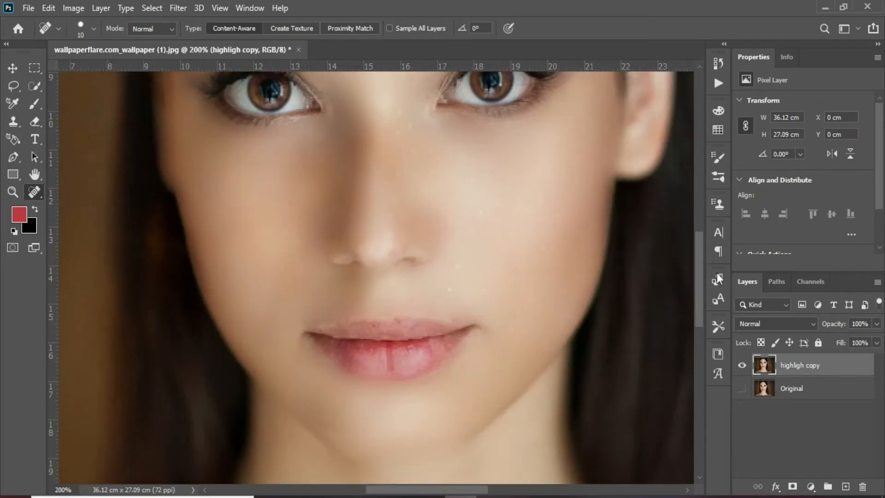
left_click_drag(698, 281, 700, 237)
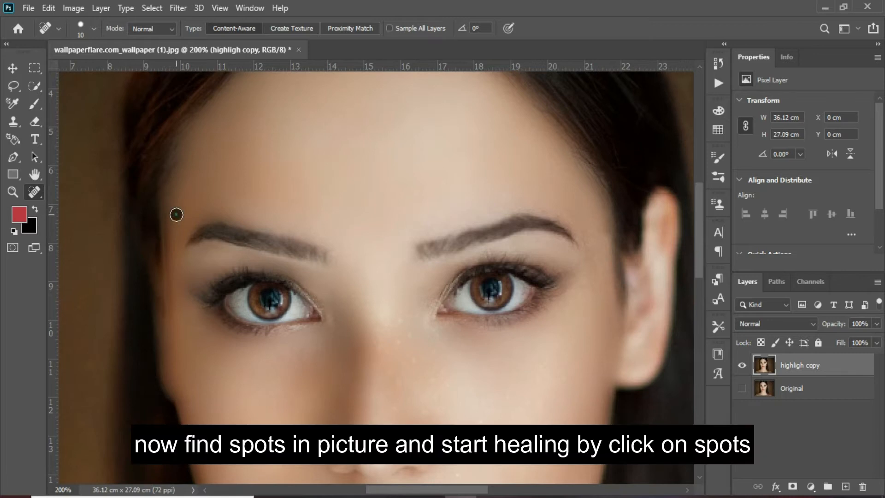
left_click(399, 322)
left_click(407, 341)
left_click(411, 355)
left_click(402, 375)
left_click(388, 361)
left_click(398, 341)
left_click(331, 319)
left_click(585, 275)
left_click(574, 303)
Step: Enlarge the healing brush slightly and heal the specks on the cheeks and beside the nose
key("bracketright")
key("bracketright")
left_click(469, 189)
scroll(589, 227, "down", 5)
left_click(468, 279)
left_click(425, 200)
left_click(301, 173)
Step: Reduce the healing brush to 9 px and heal the remaining specks on the cheek beside the visible ear
key("bracketleft")
key("bracketleft")
key("bracketleft")
left_click(543, 194)
left_click(477, 207)
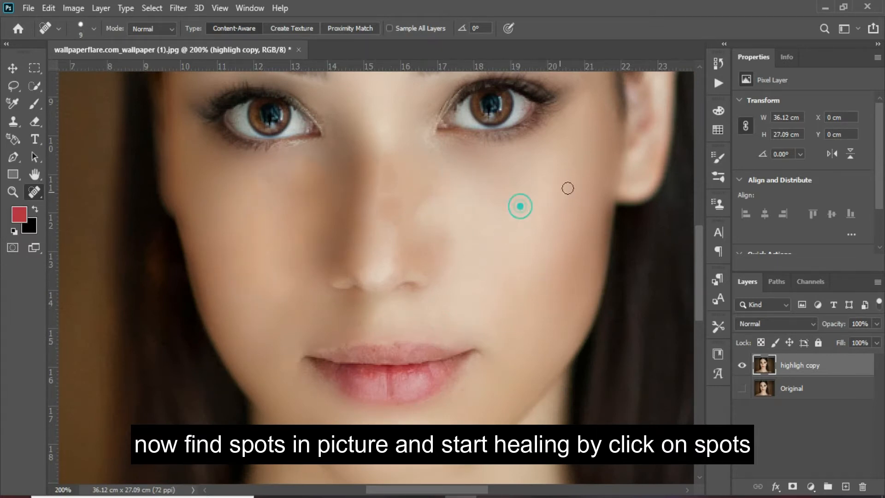
scroll(395, 218, "down", 5)
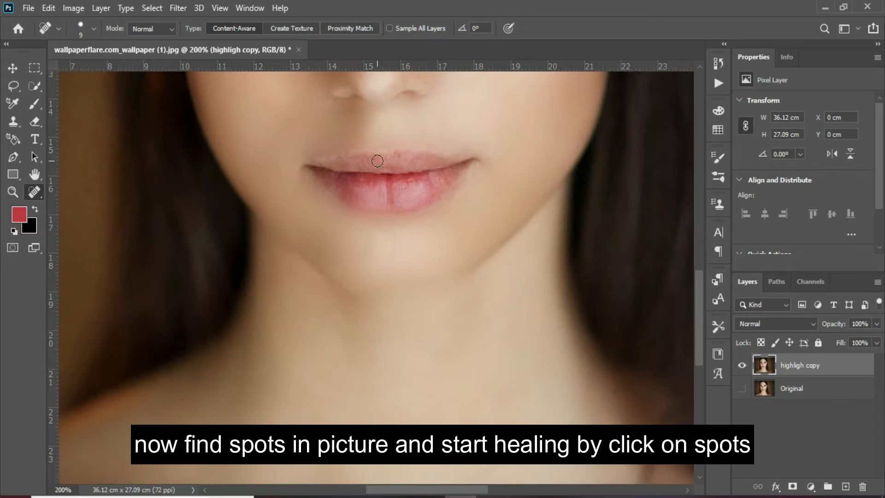
key("ctrl+0")
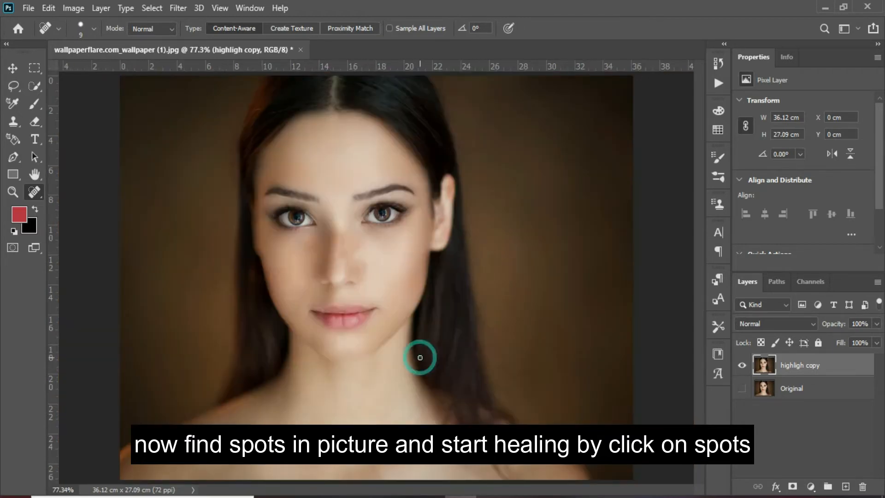
Step: Duplicate the retouched highligh copy layer, keeping only one duplicate
left_click(13, 67)
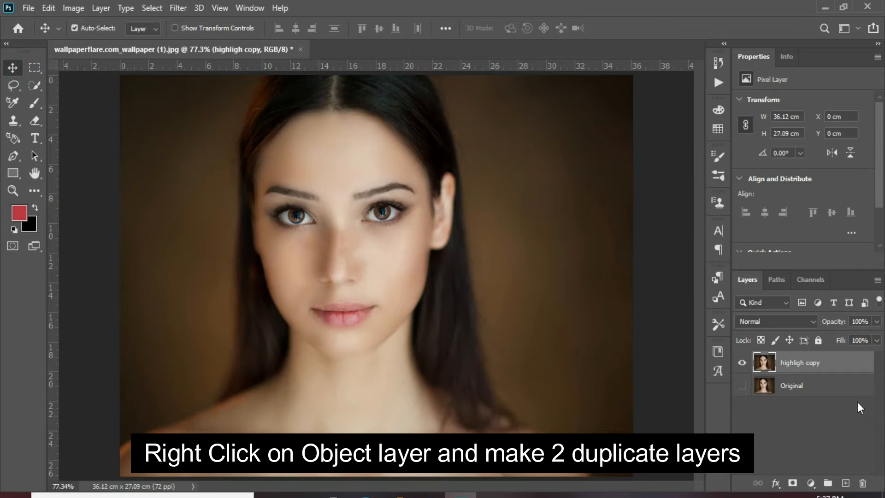
key("ctrl+j")
key("ctrl+j")
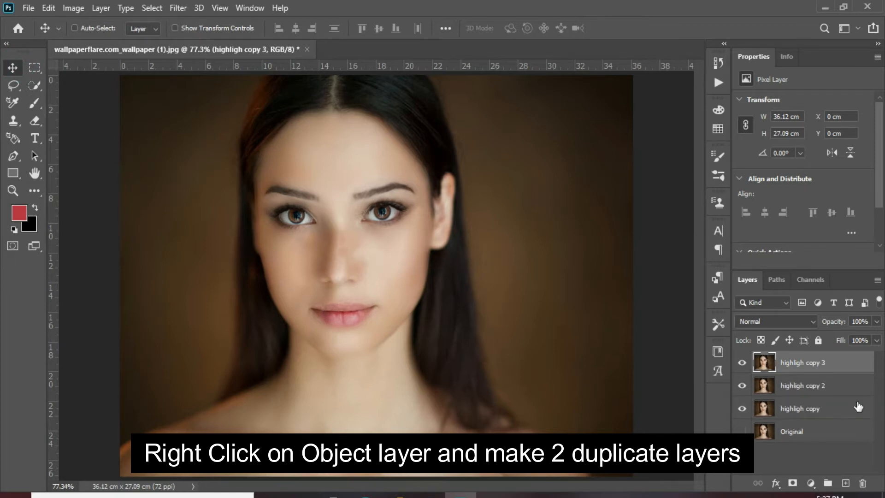
key("ctrl+z")
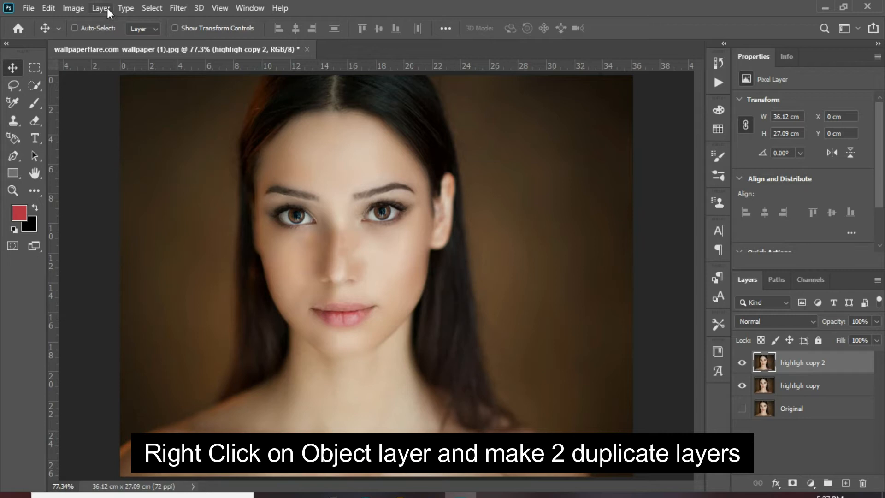
Step: Invert the colors of the highligh copy 2 layer
left_click(73, 8)
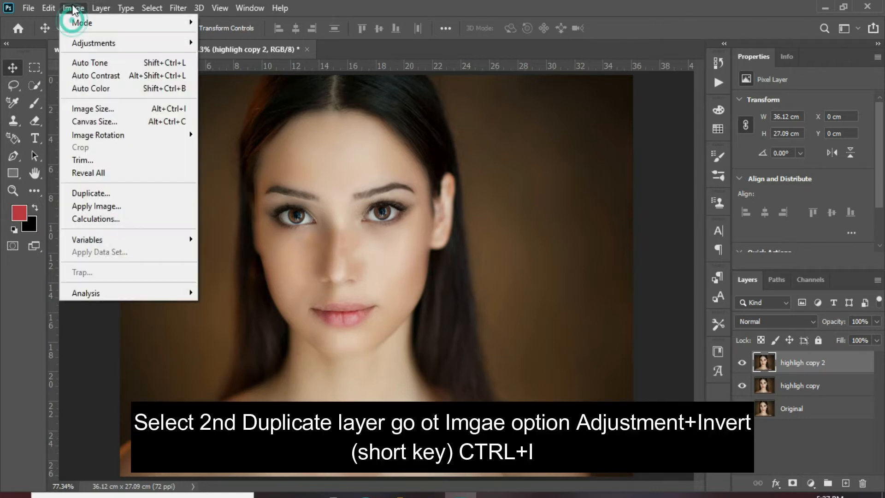
mouse_move(143, 43)
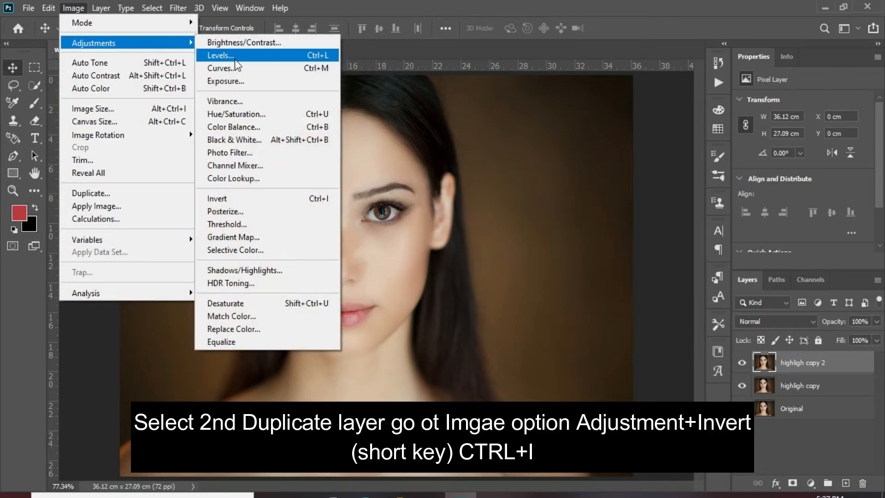
left_click(244, 197)
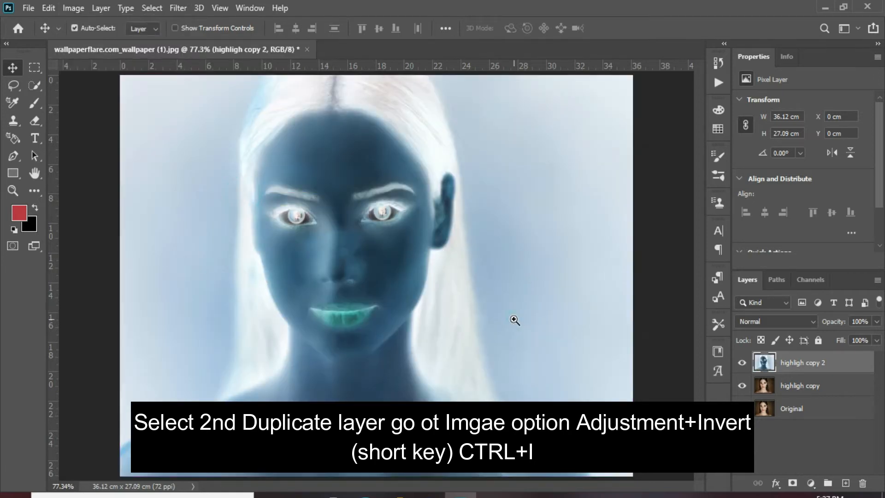
Step: Set the blend mode of the inverted highligh copy 2 layer to Vivid Light
scroll(512, 320, "up", 1)
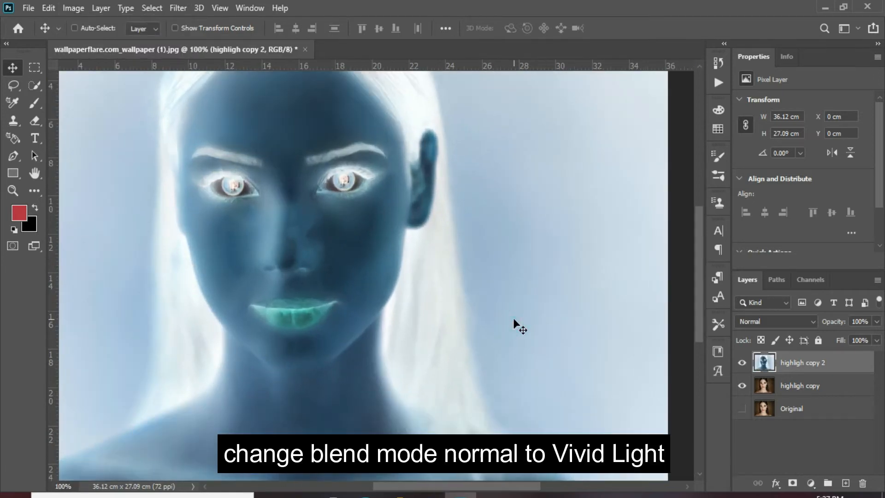
left_click(776, 322)
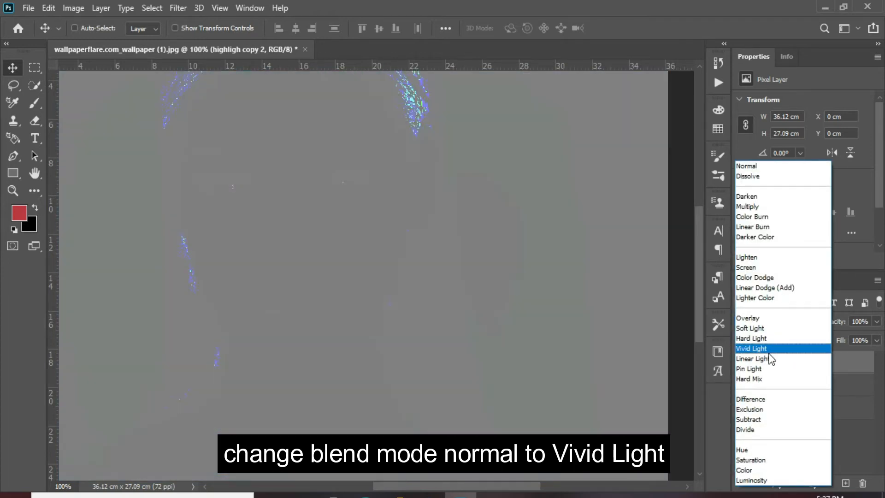
left_click(769, 349)
Step: Apply a High Pass filter with a radius of 3.6 pixels to the highligh copy 2 layer
scroll(379, 371, "up", 1)
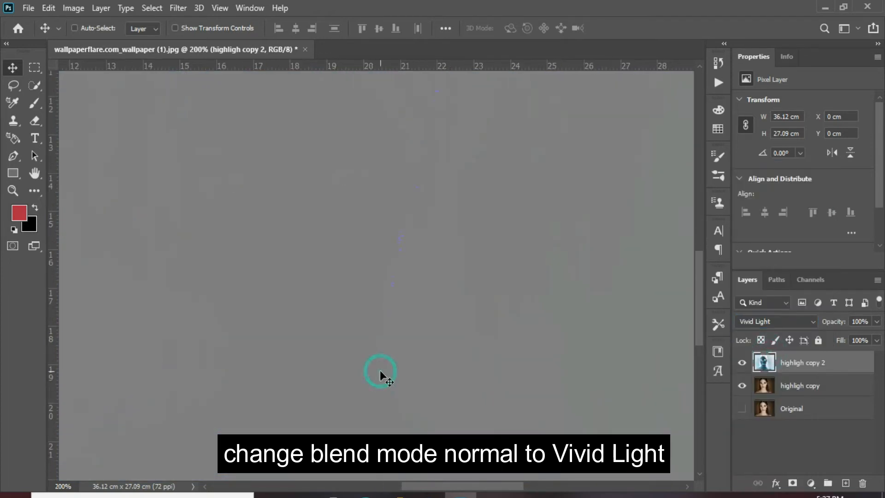
left_click_drag(701, 300, 698, 260)
left_click_drag(471, 489, 431, 490)
left_click(170, 9)
mouse_move(269, 277)
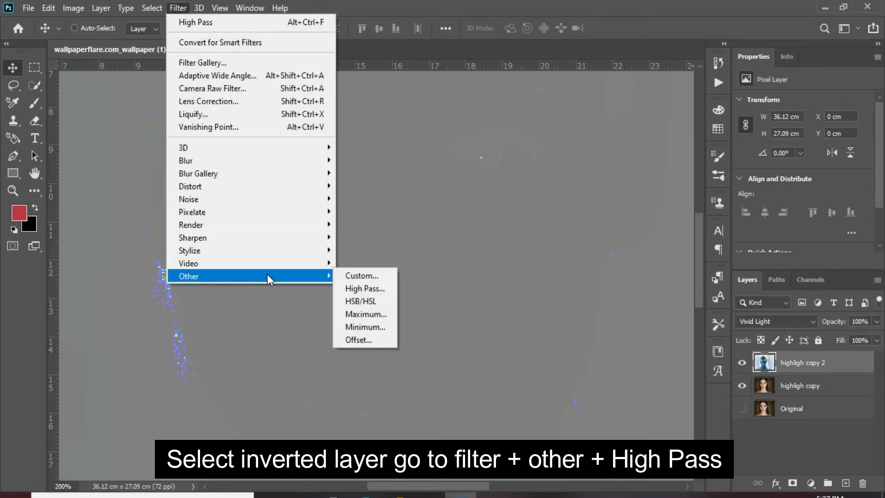
left_click(365, 289)
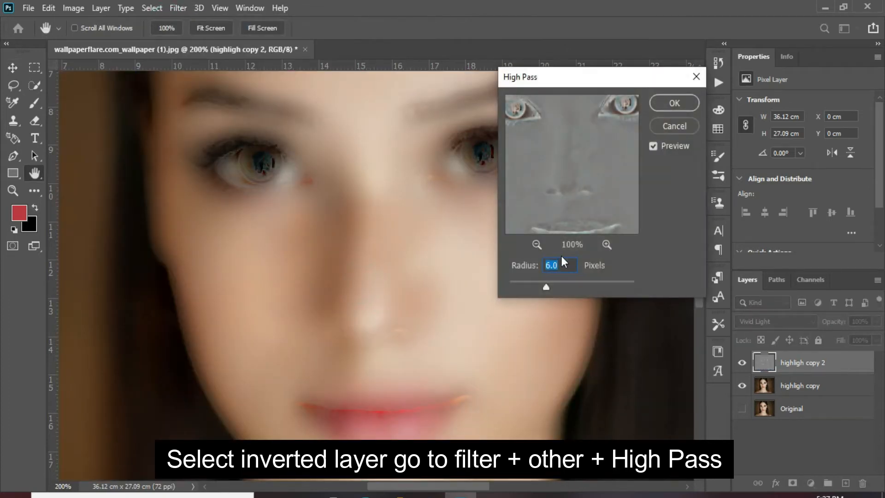
left_click_drag(542, 286, 529, 288)
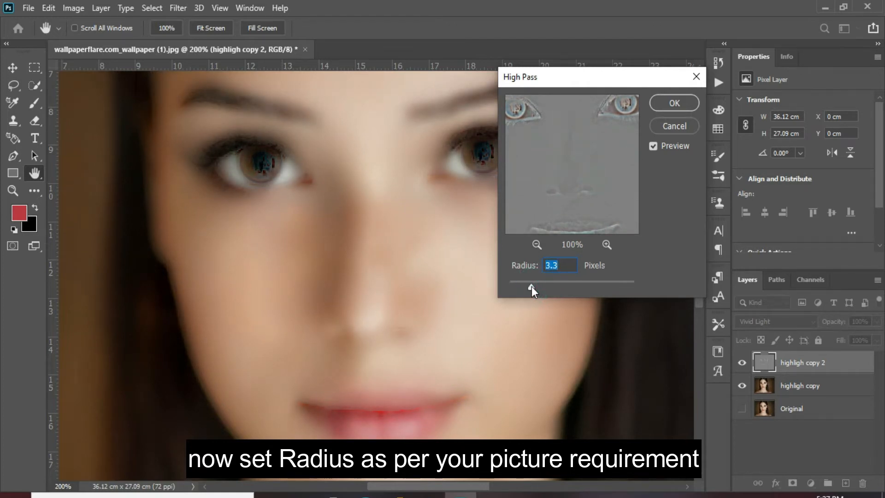
left_click(672, 105)
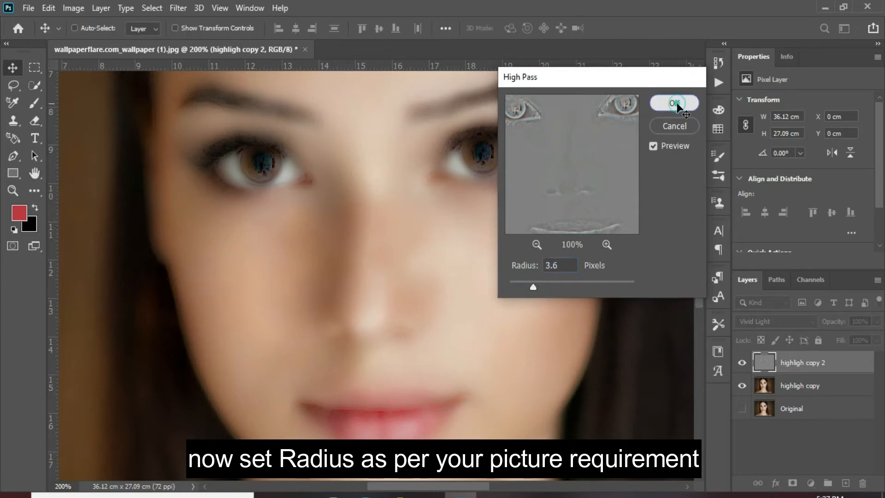
Step: Apply a light Gaussian Blur to the high-passed highligh copy 2 layer
left_click(417, 253, "ctrl+alt")
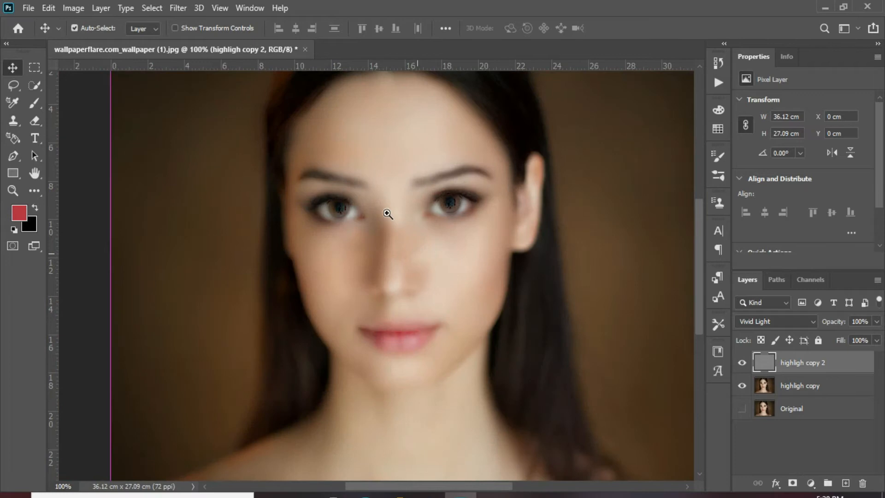
left_click(178, 9)
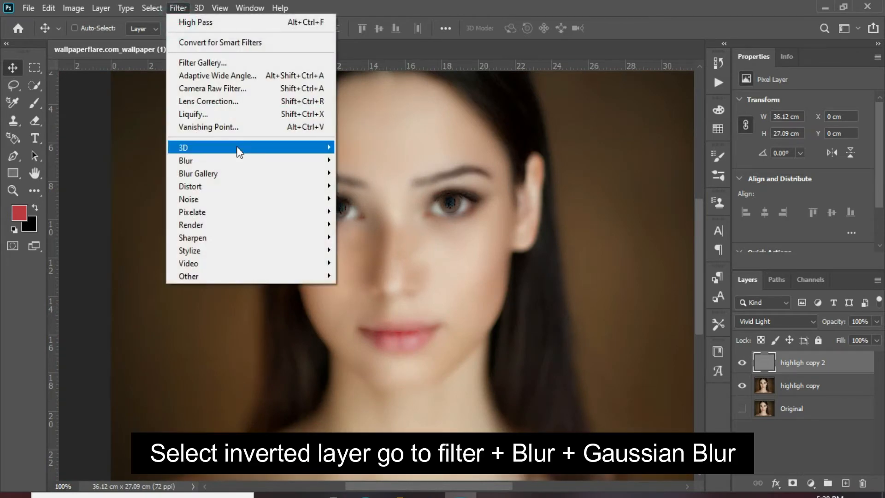
mouse_move(245, 162)
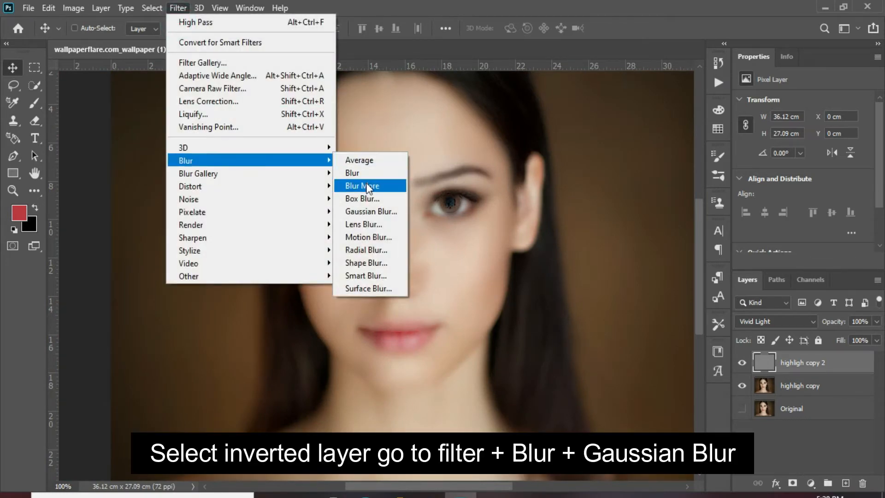
left_click(374, 211)
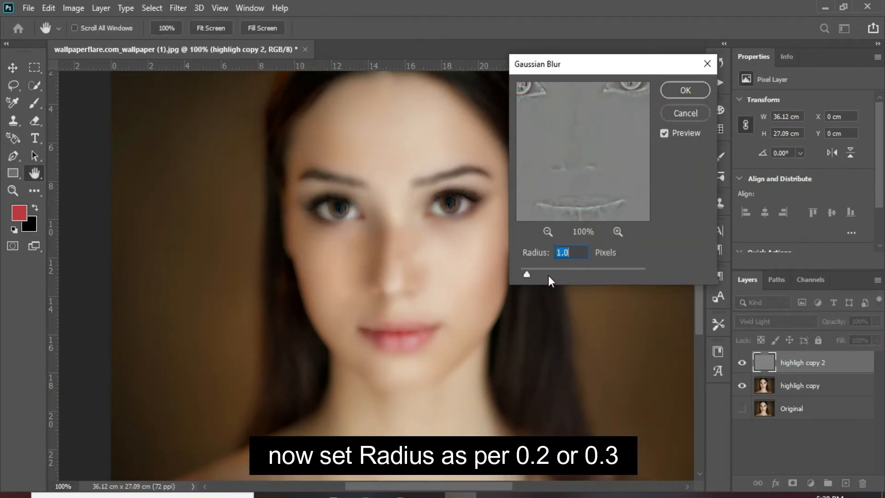
key("Up")
key("Up")
key("Up")
key("Up")
key("Up")
key("Up")
key("Up")
key("Up")
key("Up")
left_click(683, 90)
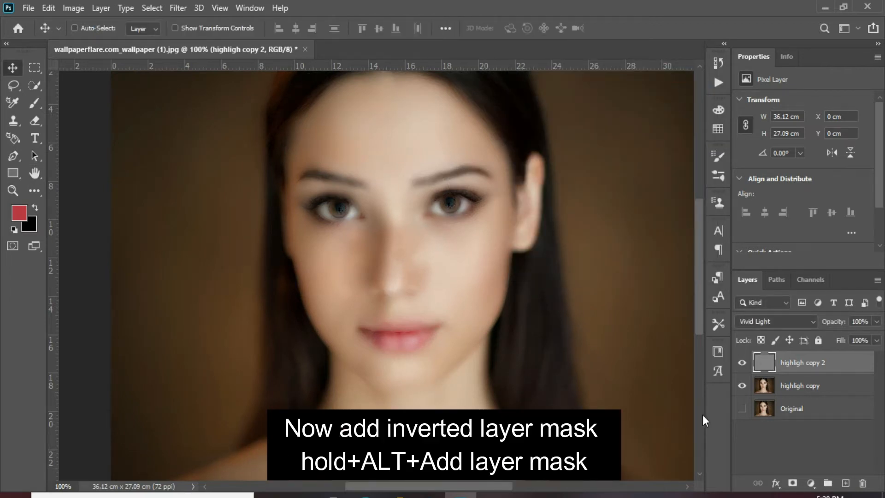
Step: Add a black layer mask to highligh copy 2 and paint it white with a 15 px brush between the brows and along the nose
left_click(793, 483, "alt")
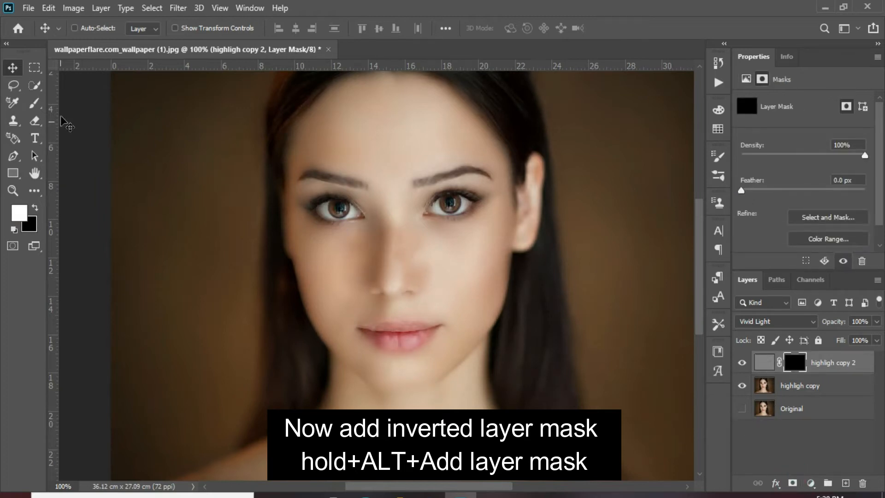
key("b")
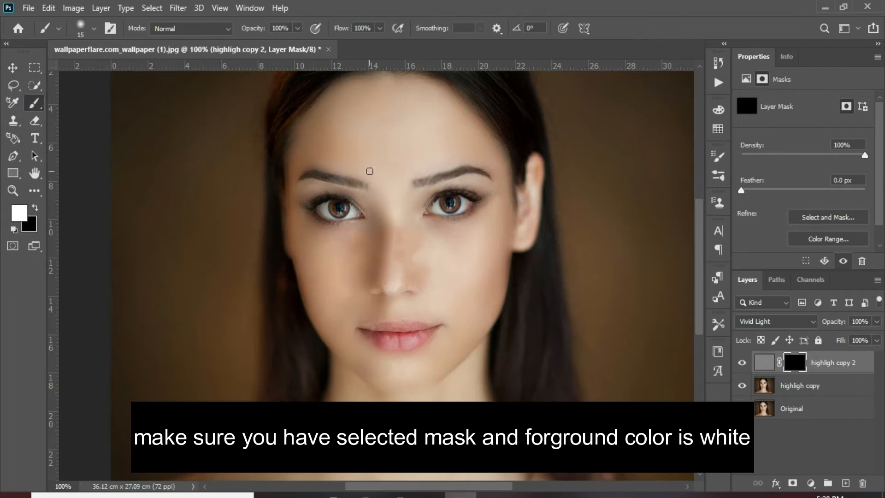
left_click(364, 165)
left_click(360, 198)
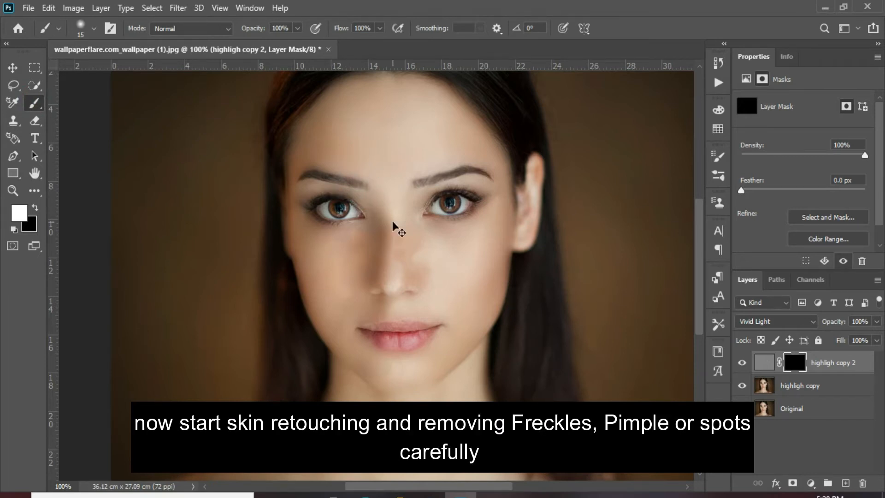
left_click_drag(383, 227, 411, 254)
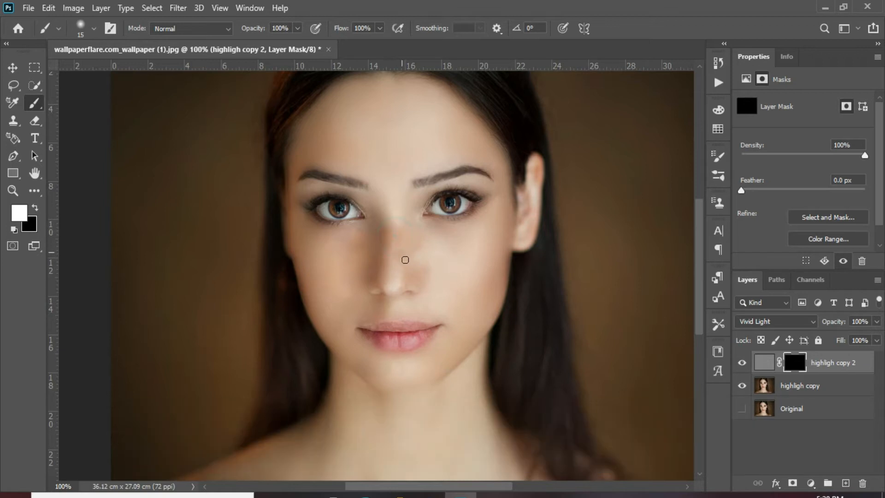
Step: Enlarge the brush to 35 px and paint white on the mask over the nose and both cheeks
key("bracketright")
key("bracketright")
left_click(393, 243)
left_click(477, 244)
left_click(421, 245)
left_click(466, 283)
left_click(308, 283)
left_click(446, 253)
left_click(402, 207)
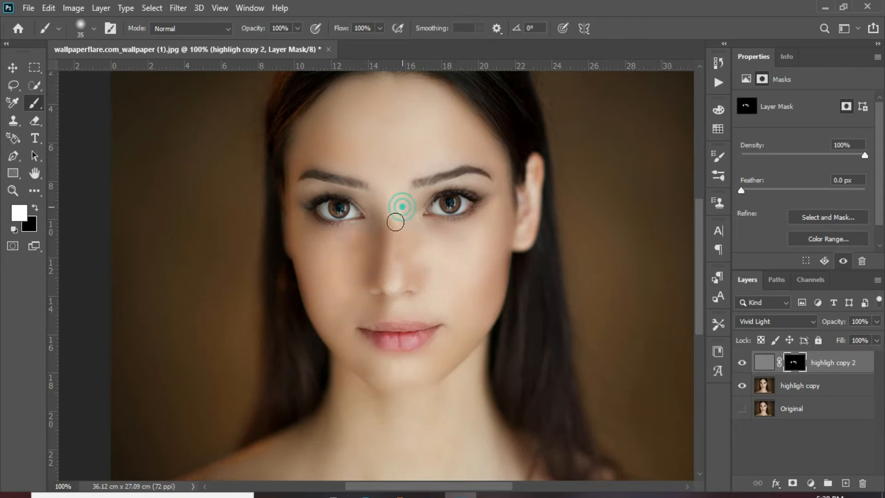
Step: Paint white on the mask over the forehead, the skin around the eye near the visible ear, the jaw and the upper neck
left_click(402, 177)
left_click(422, 127)
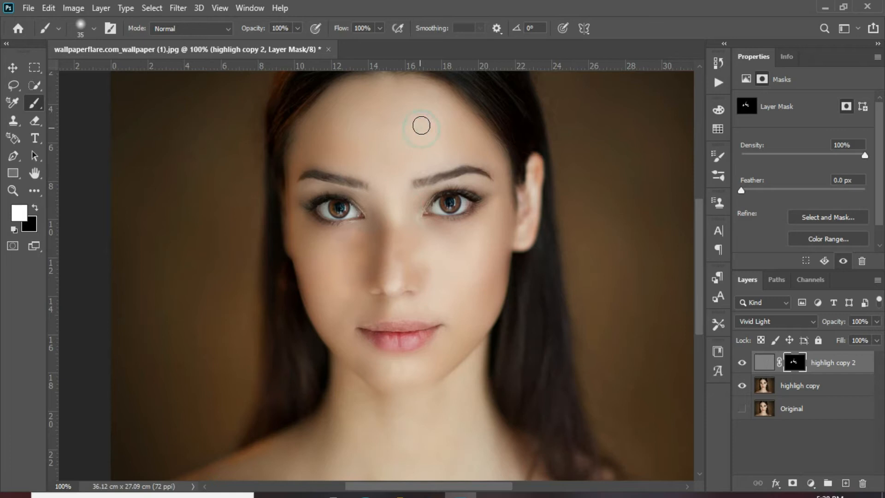
left_click(375, 135)
left_click(481, 185)
left_click(500, 181)
left_click(492, 163)
left_click(498, 210)
left_click(455, 342)
left_click(355, 394)
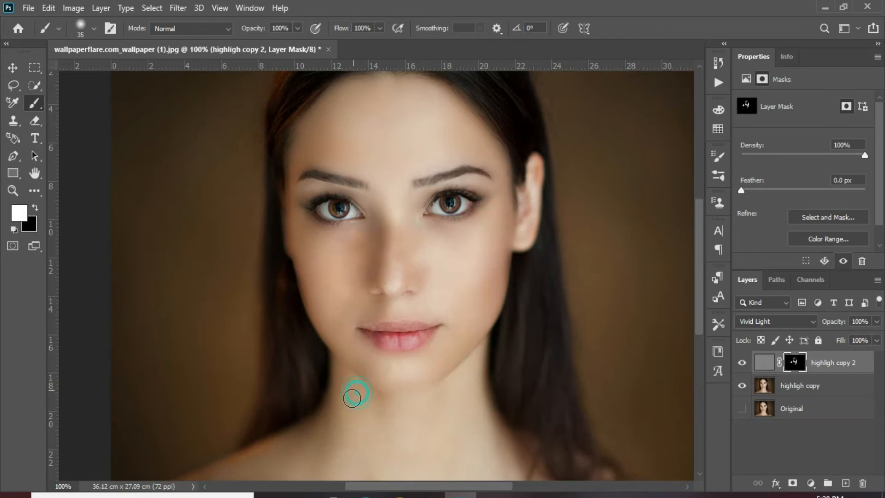
Step: Enlarge the brush to 90 px and paint white on the mask over the neck, shoulders and chest
left_click_drag(697, 231, 698, 302)
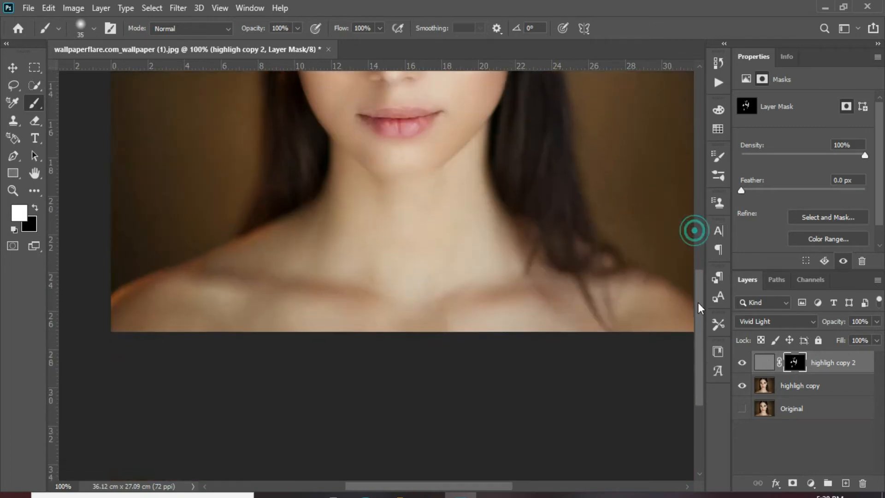
key("bracketright")
key("bracketright")
key("bracketright")
key("bracketright")
key("bracketright")
key("bracketright")
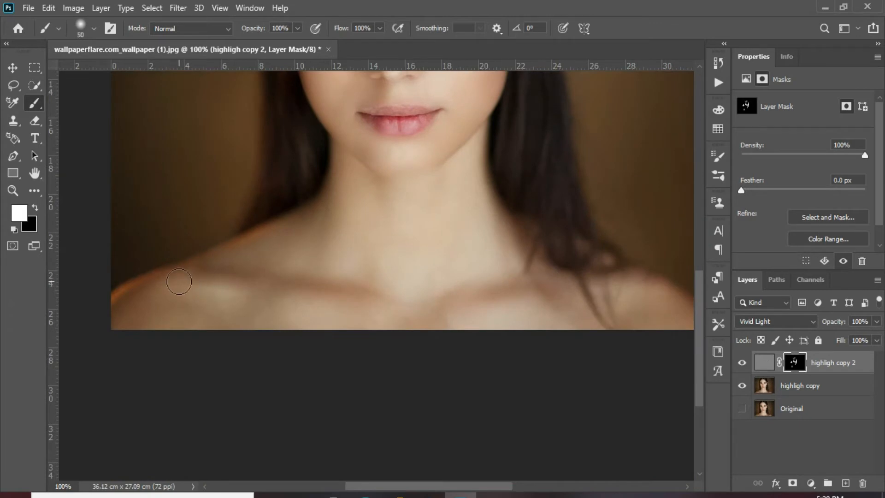
mouse_move(332, 226)
left_mouse_down()
mouse_move(221, 280)
mouse_move(111, 311)
mouse_move(652, 306)
mouse_move(629, 300)
left_mouse_up()
mouse_move(361, 245)
left_mouse_down()
mouse_move(272, 296)
mouse_move(488, 241)
mouse_move(479, 181)
mouse_move(405, 191)
mouse_move(352, 178)
mouse_move(340, 218)
mouse_move(243, 342)
left_mouse_up()
left_click_drag(255, 272, 302, 258)
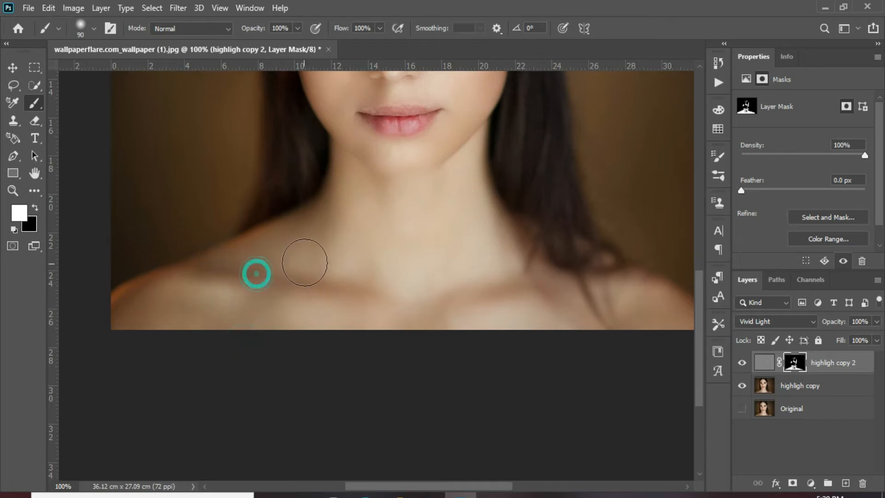
Step: Merge the masked highligh copy 2 layer with the highligh copy layer
key("ctrl+0")
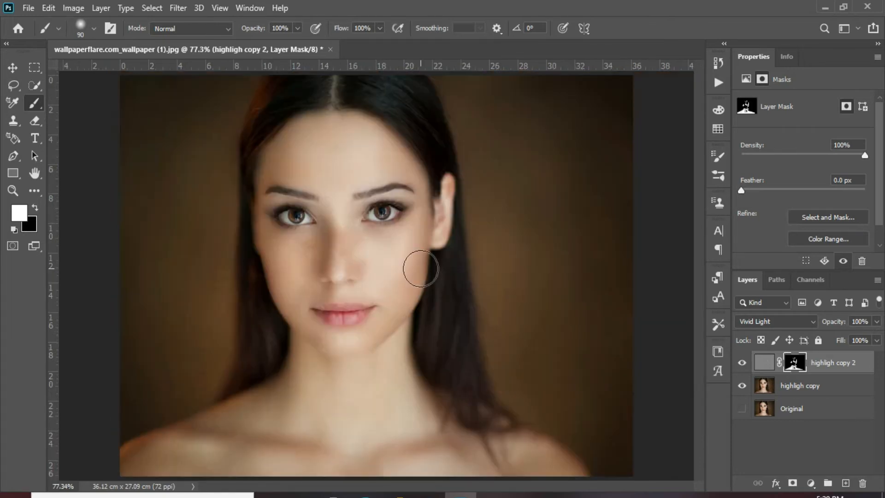
left_click(814, 388, "ctrl")
key("ctrl+e")
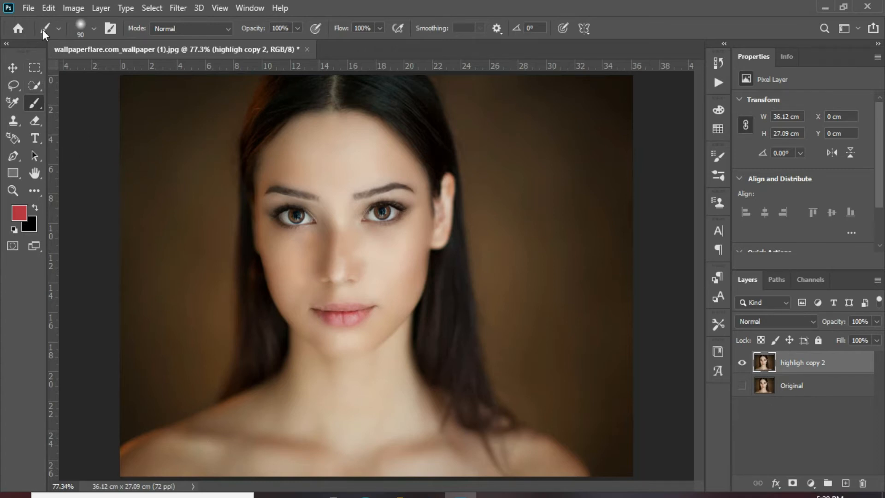
Step: Choose the Color Replacement tool and set the foreground color to red ce161b, starting from a color sampled on the lips
right_click(37, 108)
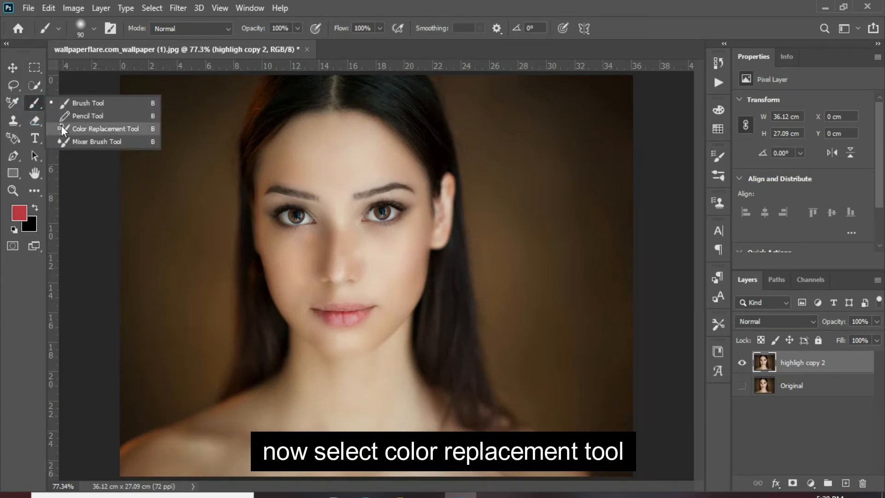
left_click(62, 127)
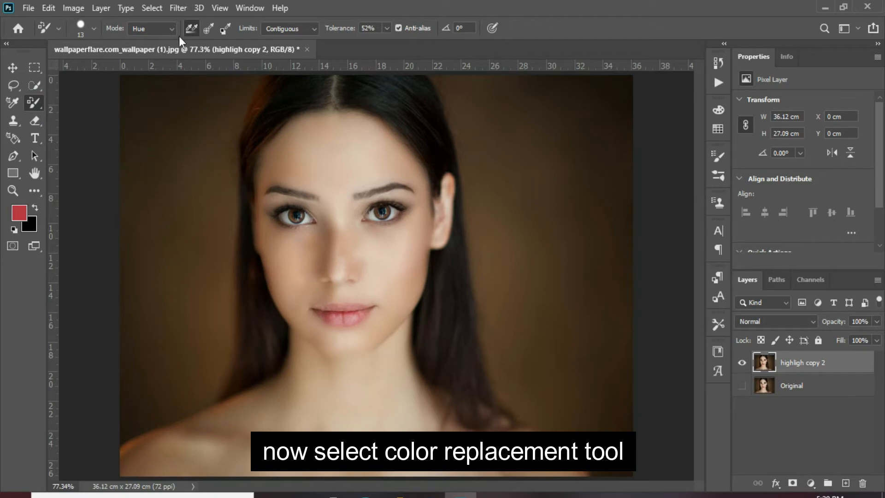
left_click(21, 211)
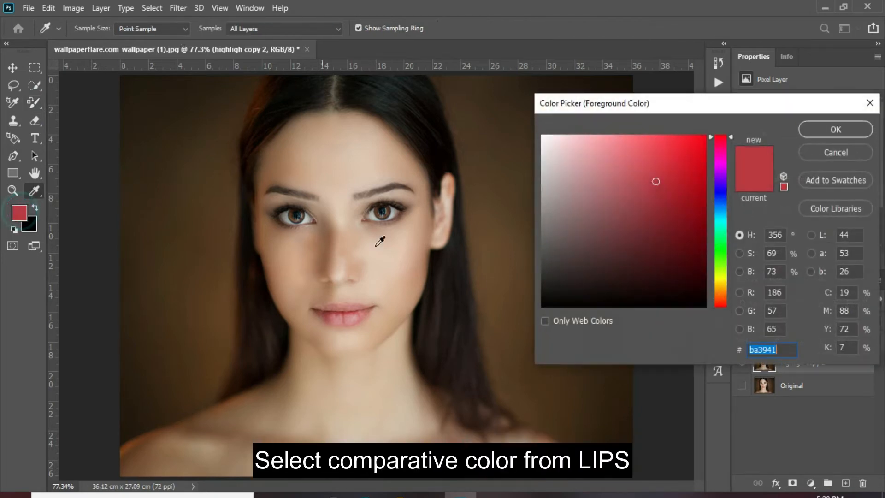
left_click_drag(680, 162, 675, 144)
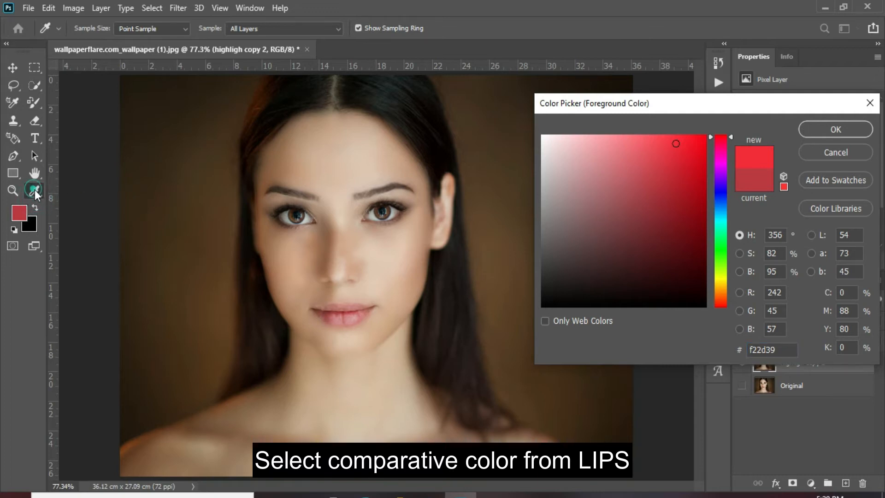
left_click(353, 314)
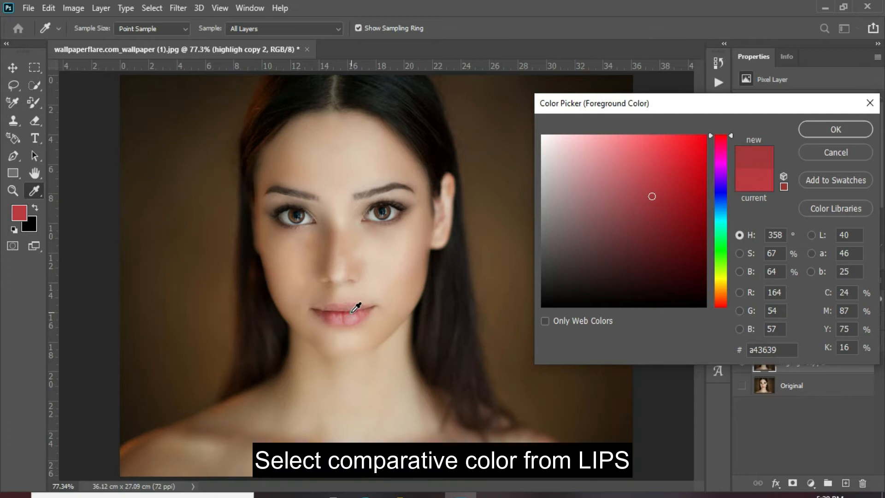
left_click(688, 168)
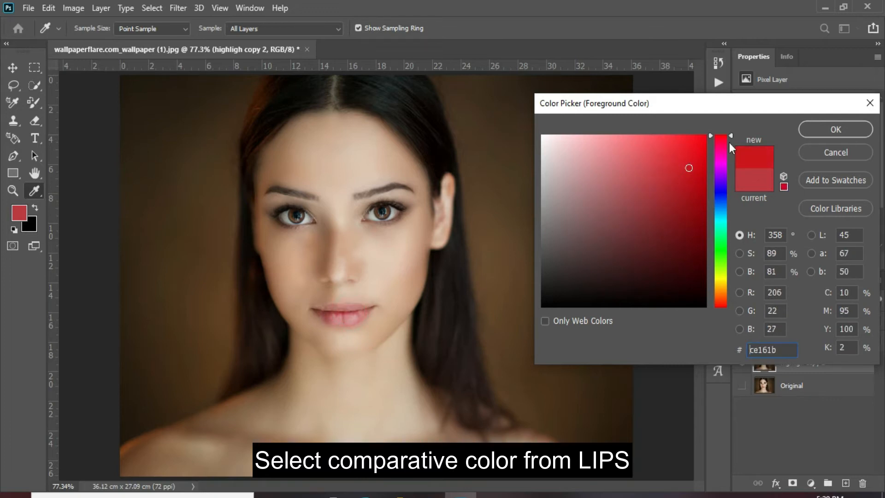
left_click(816, 129)
key("b")
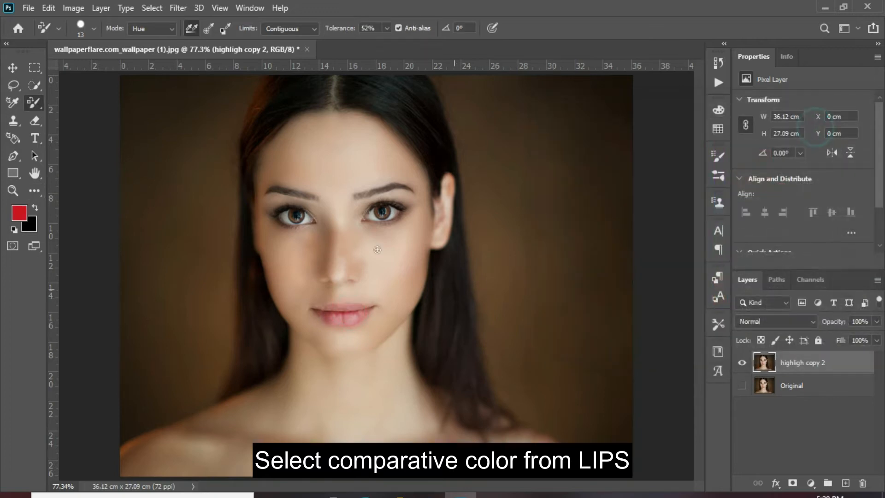
Step: Recolor the upper and lower lips with the Color Replacement tool in Hue mode, using an 8 px brush
left_click(162, 24)
left_click(161, 37)
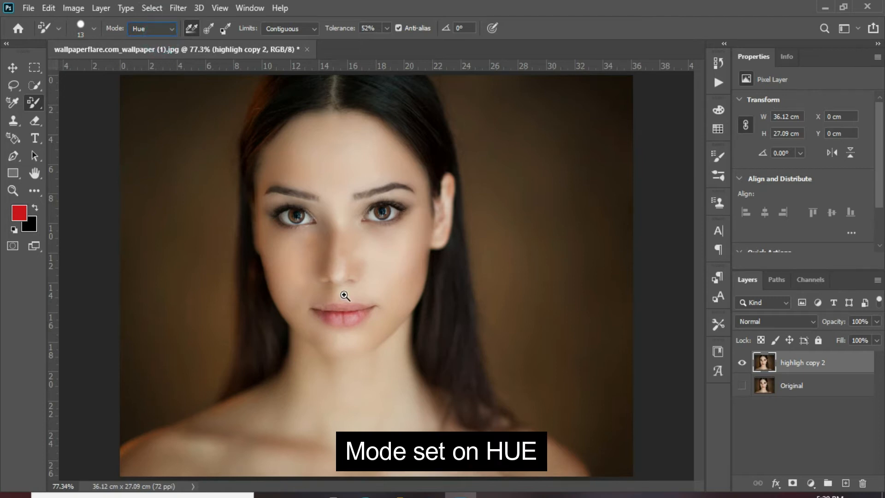
scroll(344, 295, "up", 5)
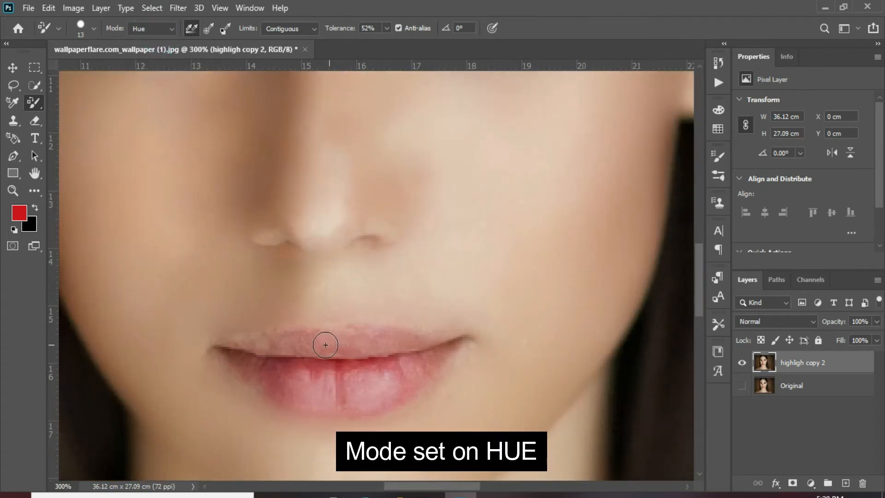
key("bracketleft")
key("bracketleft")
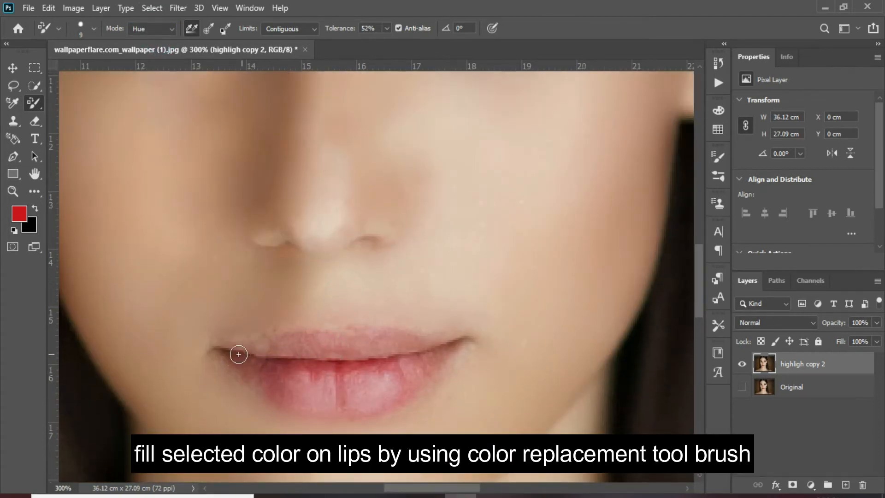
key("bracketleft")
mouse_move(228, 351)
left_mouse_down()
mouse_move(217, 357)
mouse_move(243, 348)
mouse_move(416, 358)
mouse_move(456, 342)
mouse_move(309, 326)
mouse_move(239, 352)
mouse_move(300, 361)
mouse_move(317, 350)
mouse_move(377, 341)
mouse_move(401, 384)
mouse_move(389, 403)
mouse_move(450, 350)
left_mouse_up()
mouse_move(425, 381)
left_mouse_down()
mouse_move(406, 397)
mouse_move(307, 407)
mouse_move(258, 385)
mouse_move(233, 360)
left_mouse_up()
key("ctrl+0")
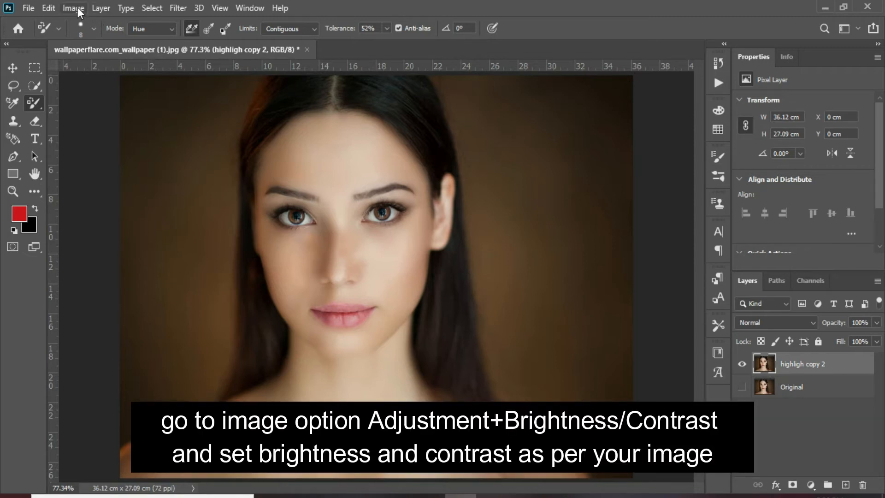
Step: Try a legacy Brightness/Contrast adjustment on the highligh copy 2 layer with brightness 5 and contrast -8
left_click(78, 8)
mouse_move(98, 42)
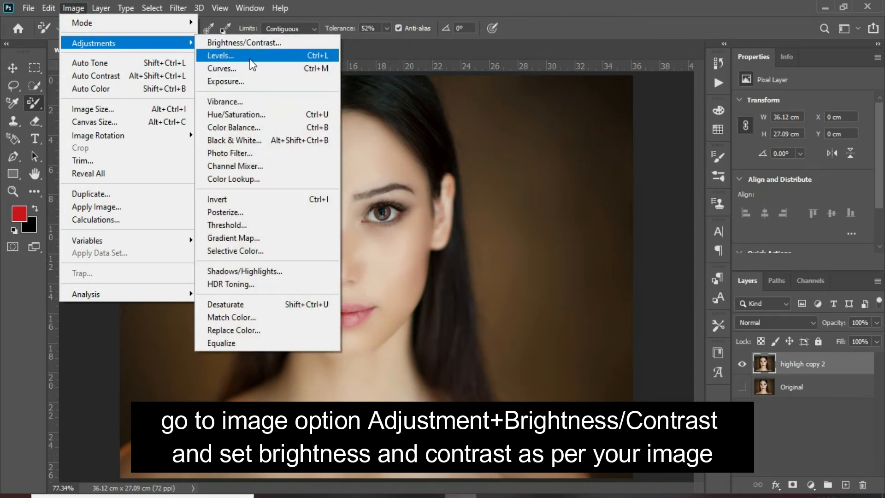
left_click(268, 43)
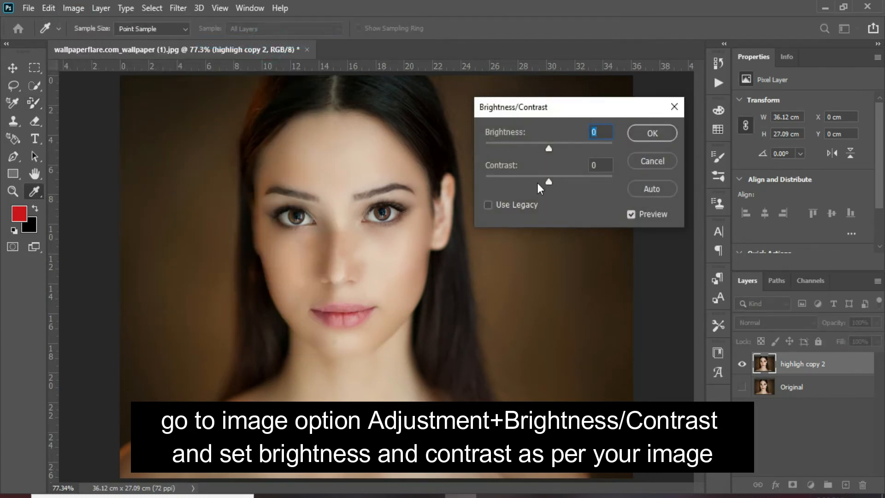
left_click(488, 204)
left_click_drag(546, 181, 544, 181)
mouse_move(555, 147)
left_mouse_down()
mouse_move(543, 148)
mouse_move(553, 149)
left_mouse_up()
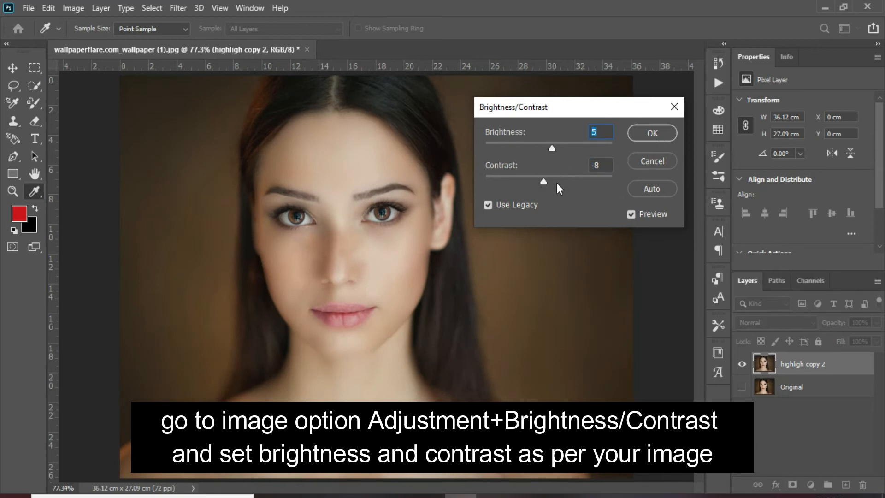
mouse_move(542, 182)
left_mouse_down()
mouse_move(553, 185)
mouse_move(545, 182)
left_mouse_up()
Step: Reset the Brightness/Contrast values to 0 by toggling Use Legacy, and apply the adjustment
left_click(487, 204)
left_click(485, 204)
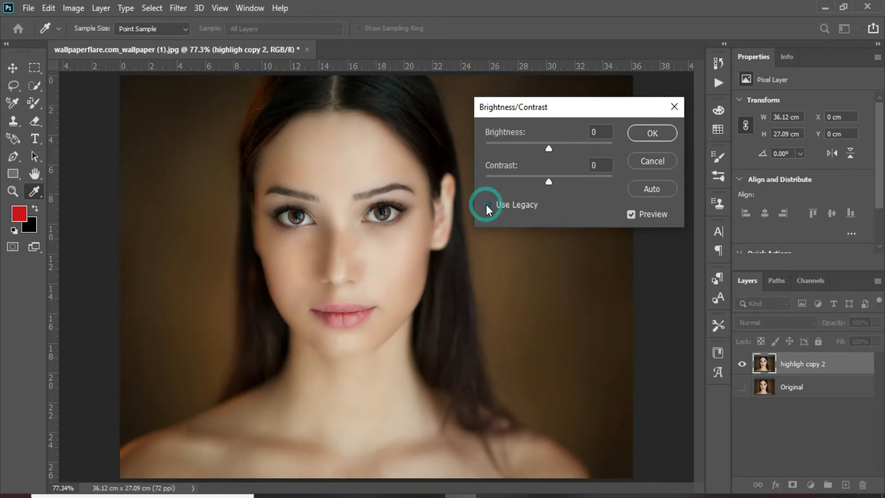
left_click(666, 134)
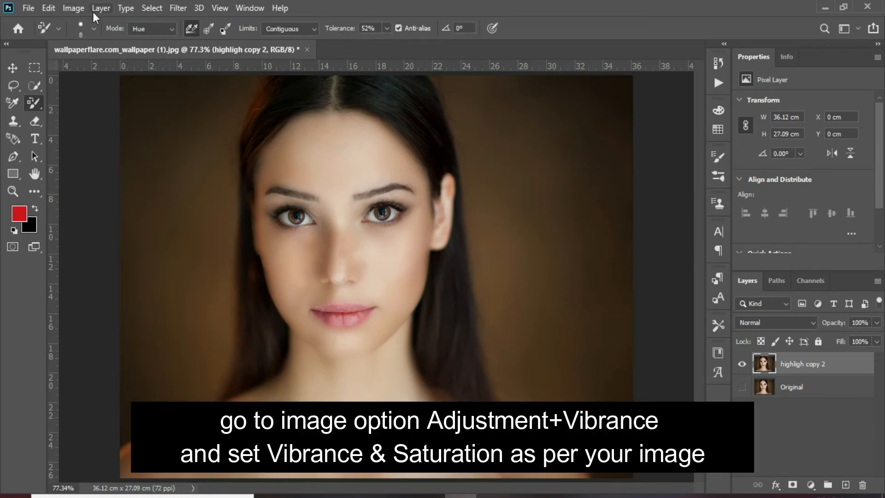
Step: Apply a Vibrance adjustment to the highligh copy 2 layer with vibrance +17 and saturation +14
left_click(73, 8)
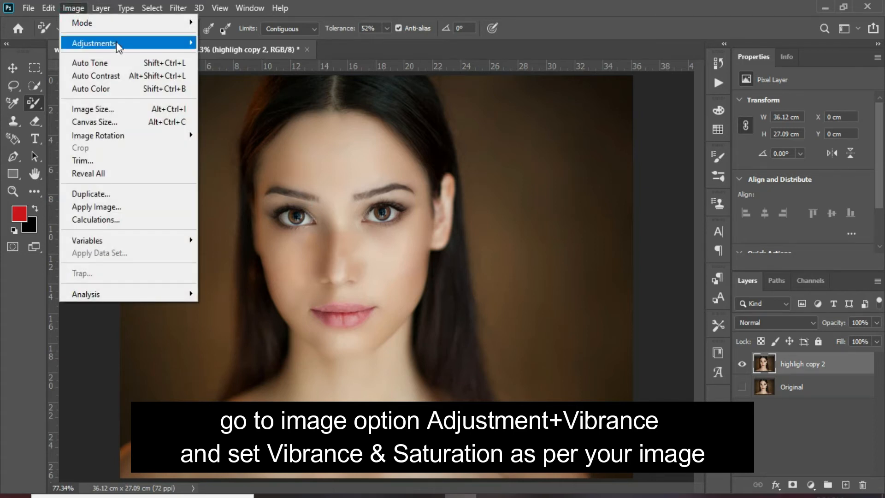
mouse_move(117, 42)
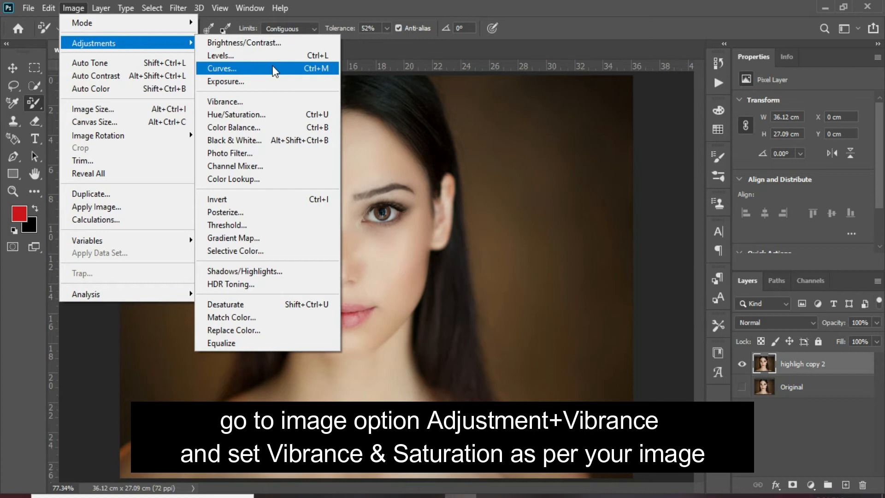
left_click(270, 99)
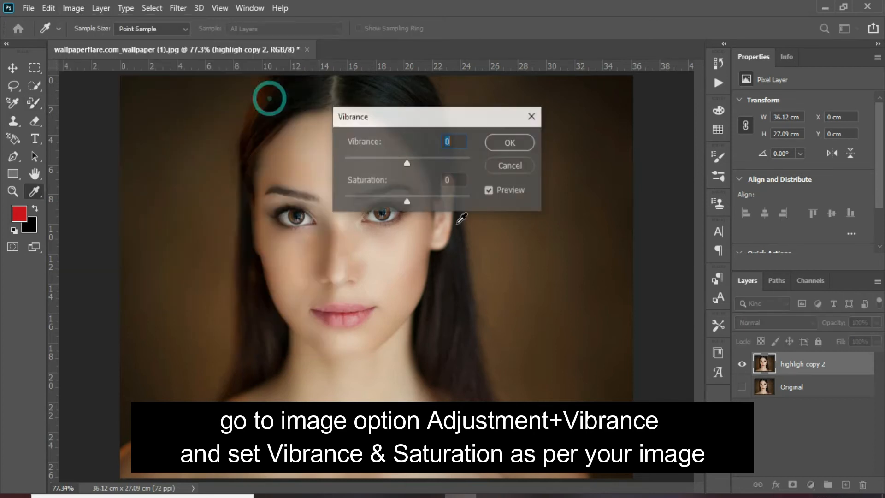
left_click_drag(463, 113, 594, 115)
left_click_drag(534, 165, 549, 170)
mouse_move(536, 205)
left_mouse_down()
mouse_move(521, 206)
mouse_move(546, 203)
left_mouse_up()
mouse_move(543, 167)
left_mouse_down()
mouse_move(536, 167)
mouse_move(550, 167)
left_mouse_up()
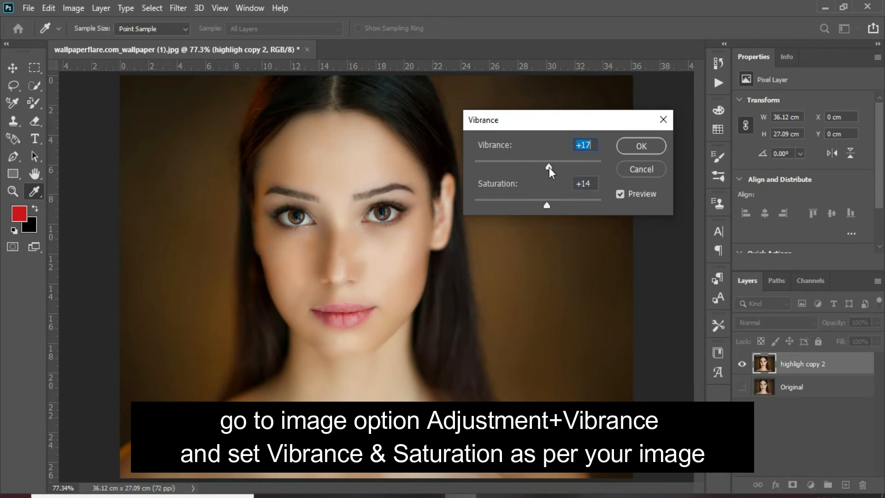
left_click(641, 146)
key("b")
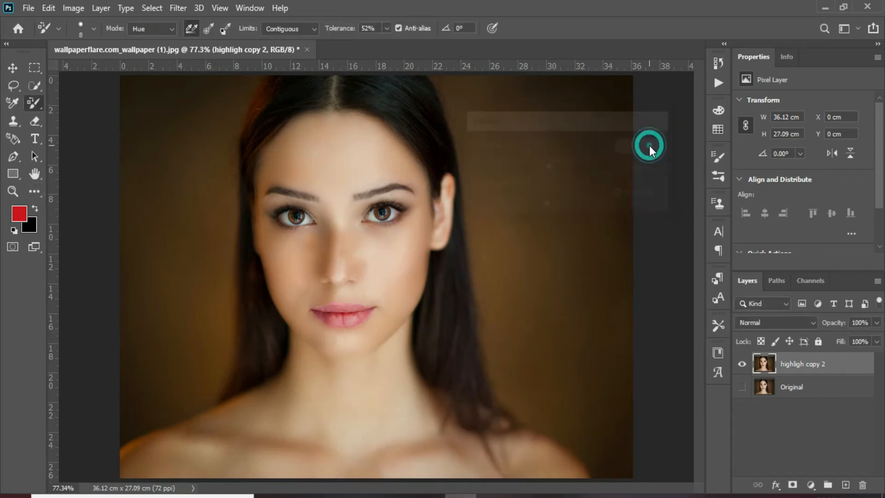
Step: Brighten the midtones with a Curves adjustment on the RGB channel, mapping input 118 to output 129
left_click(156, 10)
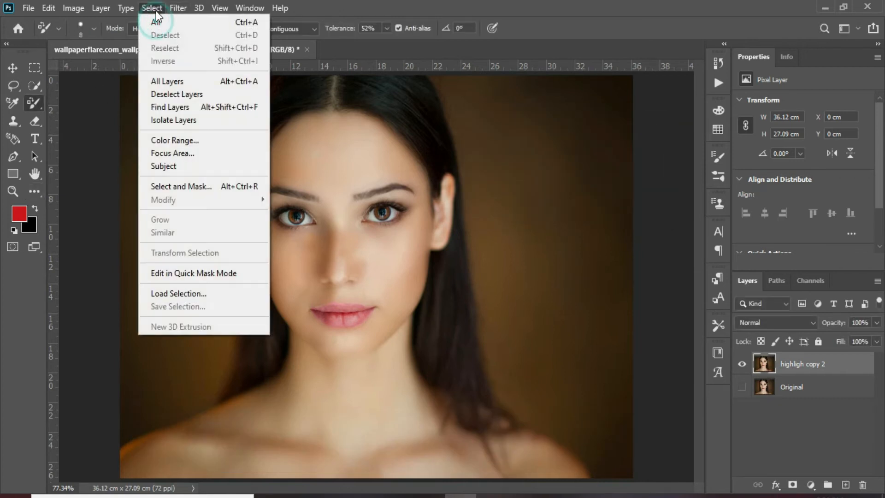
mouse_move(125, 13)
mouse_move(81, 8)
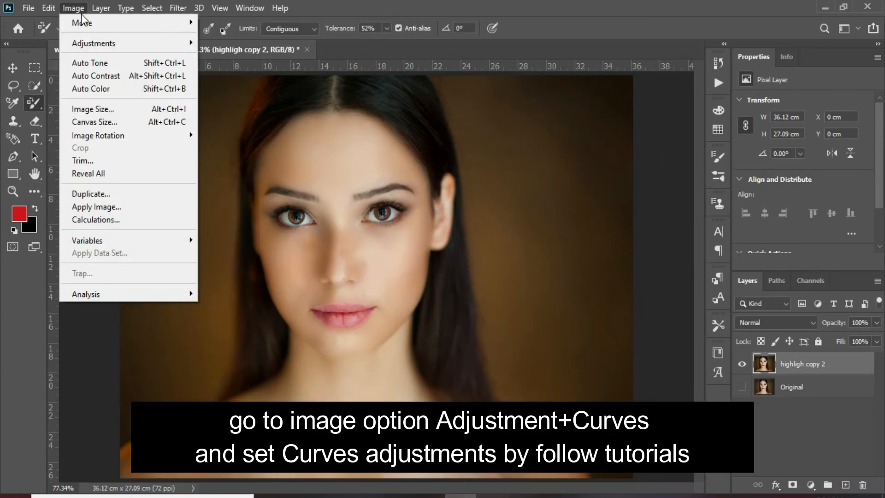
mouse_move(89, 43)
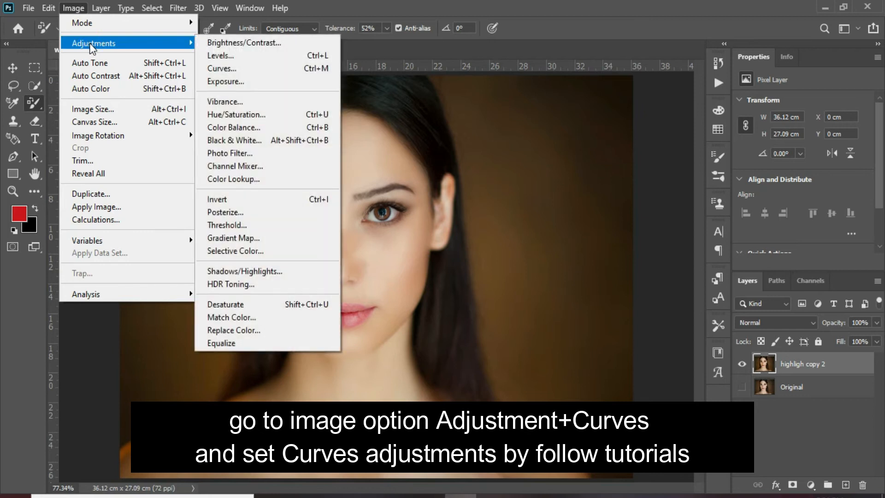
left_click(226, 70)
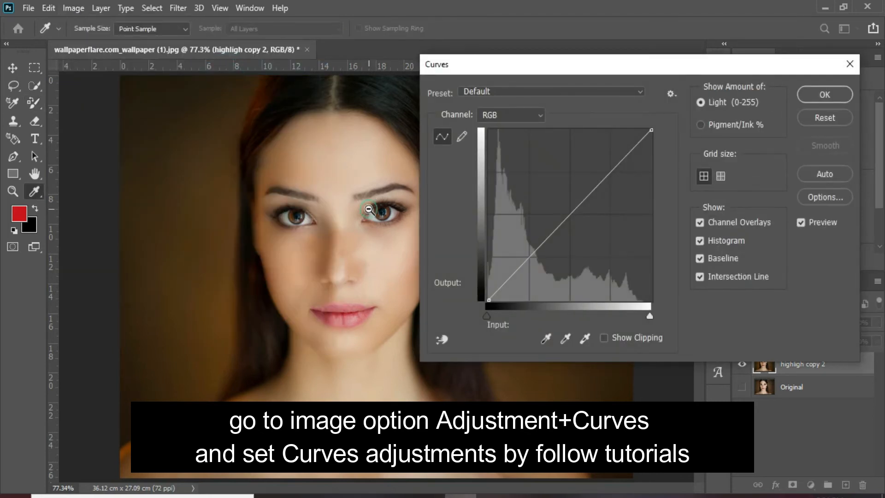
scroll(374, 205, "down", 1)
left_click_drag(568, 219, 564, 213)
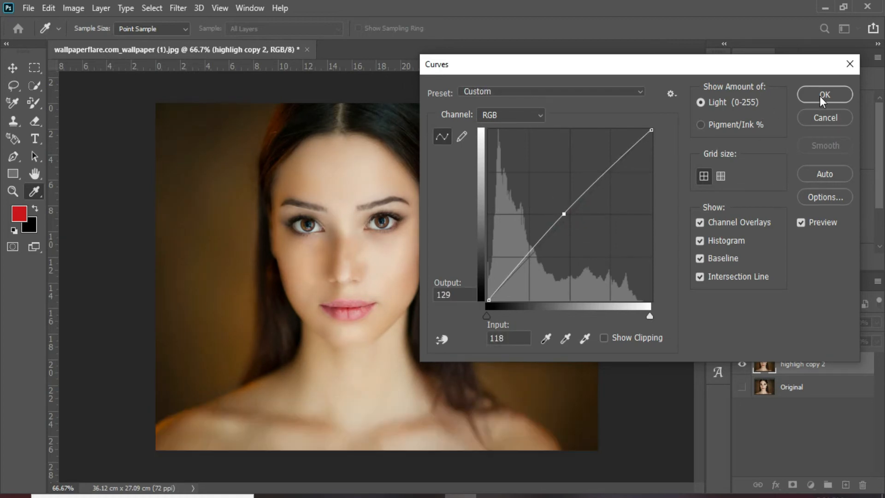
left_click(819, 95)
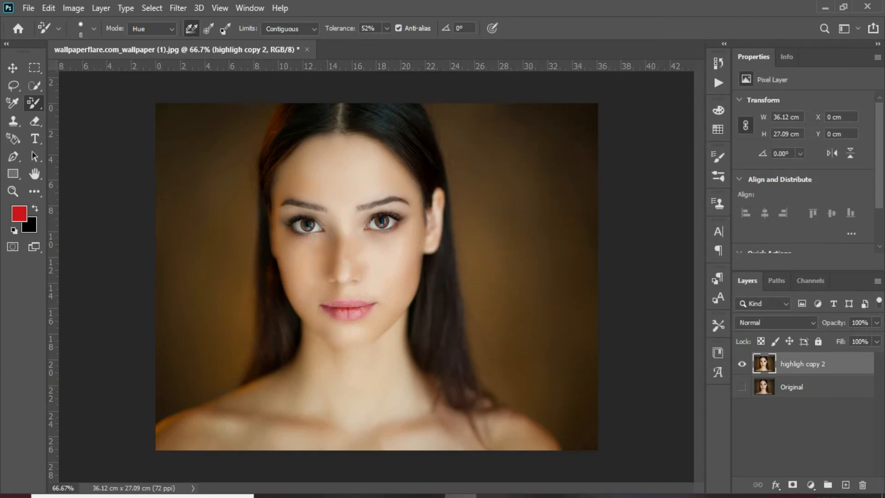
Step: On a new blank layer, outline the lips with a closed Pen tool path and convert it to a selection
key("ctrl+shift+n")
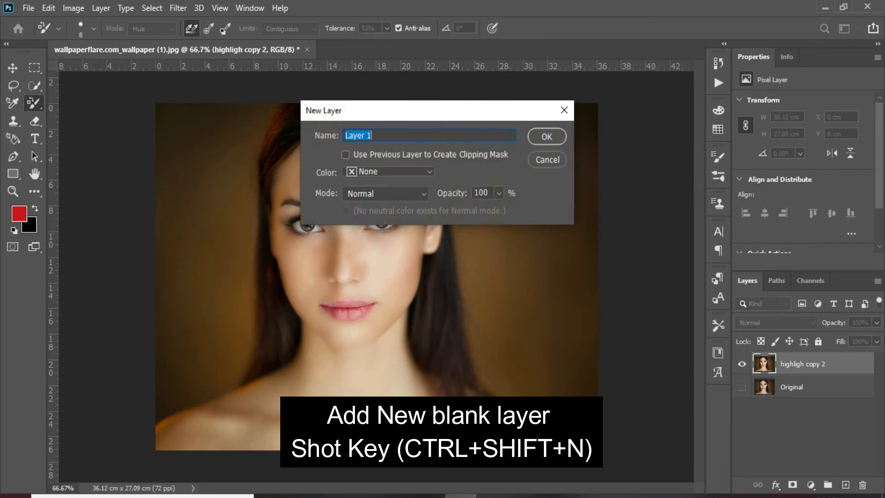
key("Return")
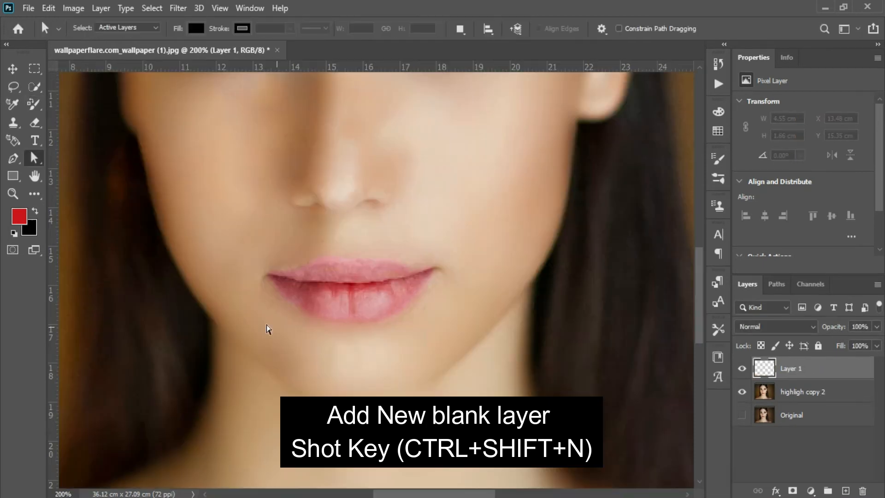
left_click(14, 158)
left_click(350, 266)
left_click_drag(417, 271, 469, 292)
left_click(435, 266)
left_click(417, 270, "alt")
left_click(435, 267)
left_click_drag(393, 316, 369, 330)
left_click(393, 316, "alt")
left_click(353, 324)
left_click(303, 314)
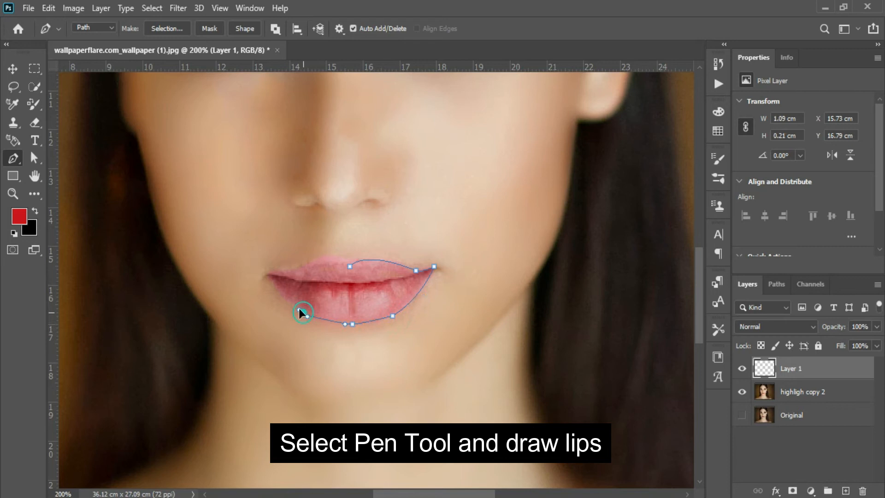
left_click(263, 276)
left_click(268, 280)
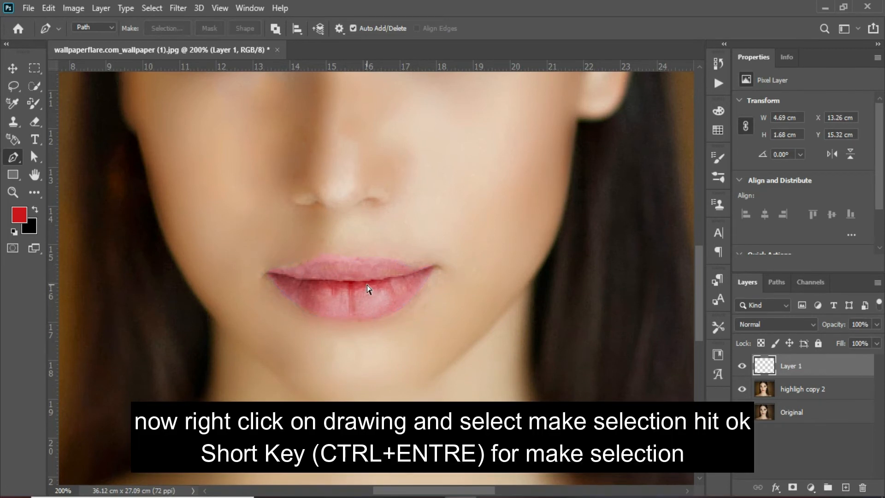
key("ctrl+Return")
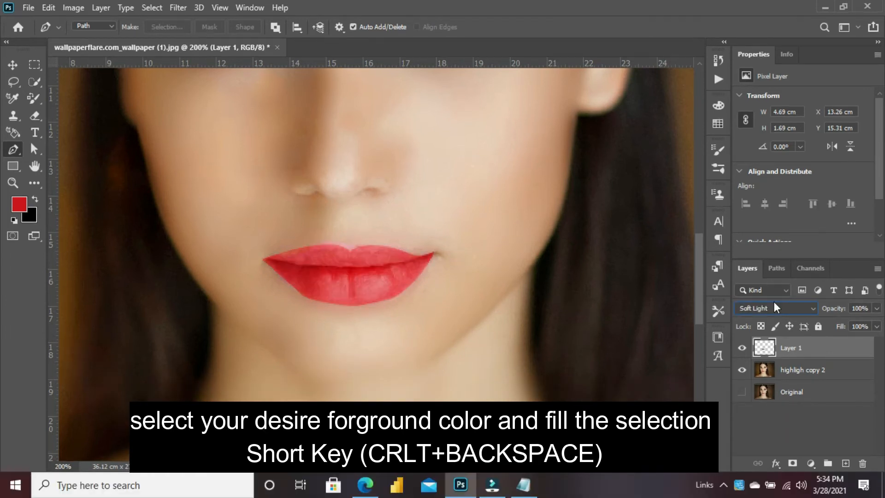
Step: Soften the red lip fill on Layer 1 by reducing its opacity to 18%, keeping Soft Light blending
left_click(827, 433)
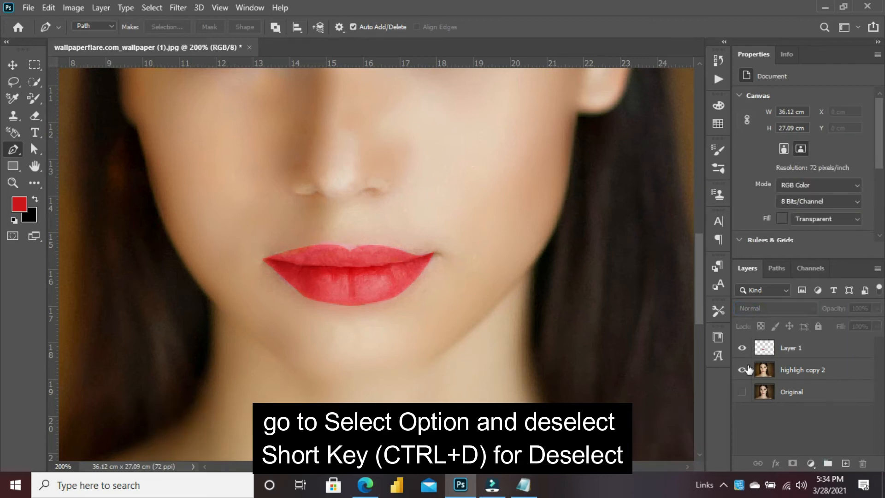
key("ctrl+0")
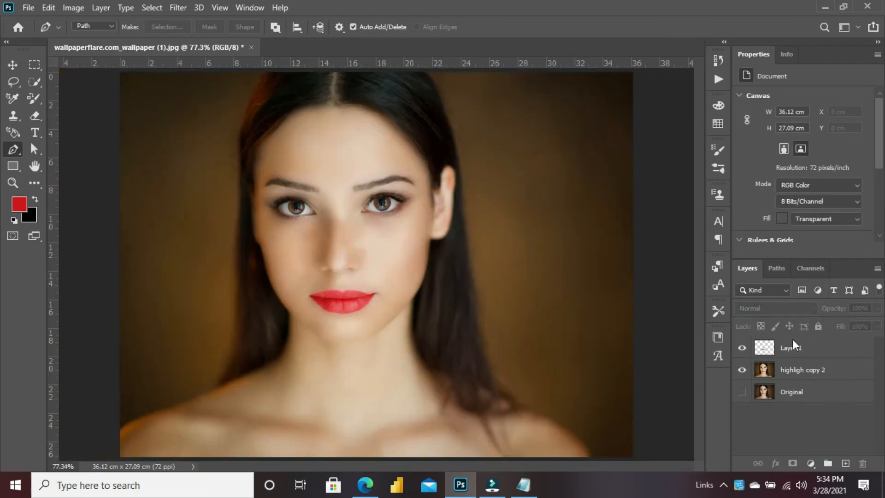
left_click(816, 350)
left_click_drag(836, 309, 817, 309)
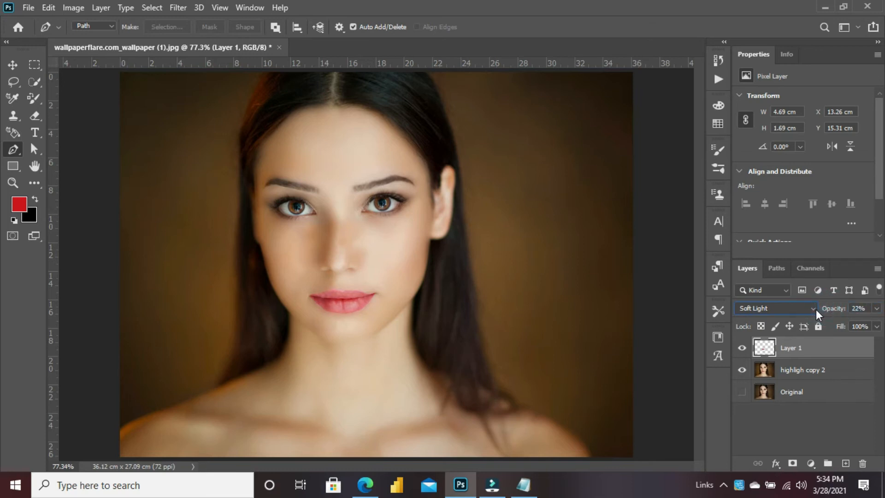
left_click(815, 309)
left_click(834, 375)
left_click_drag(836, 308, 835, 311)
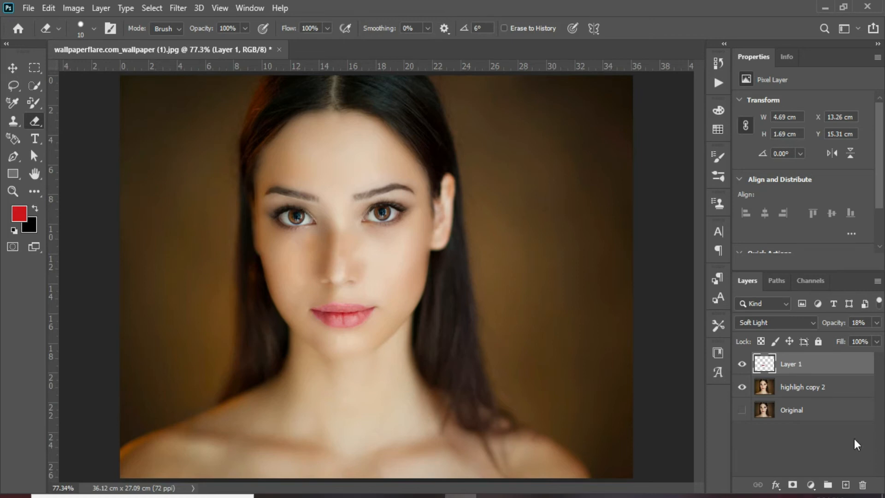
Step: Merge Layer 1 with the highligh copy 2 layer
left_click(836, 388)
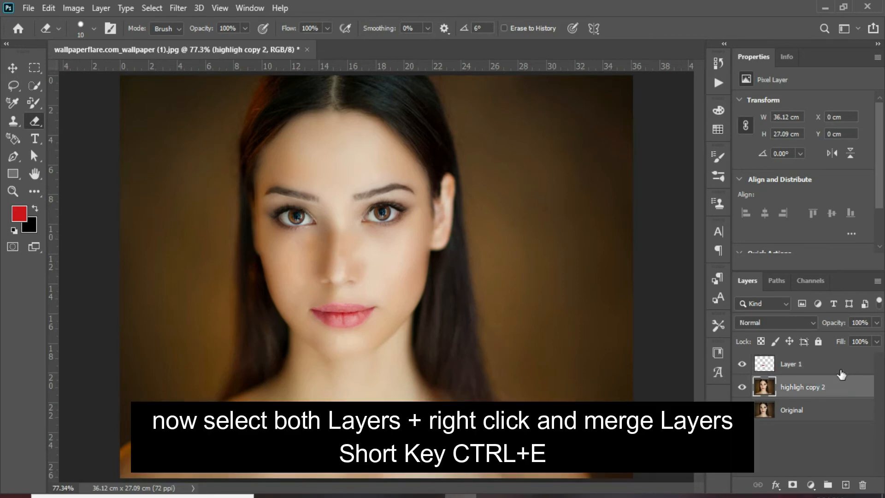
left_click(840, 373, "shift")
key("shift+e")
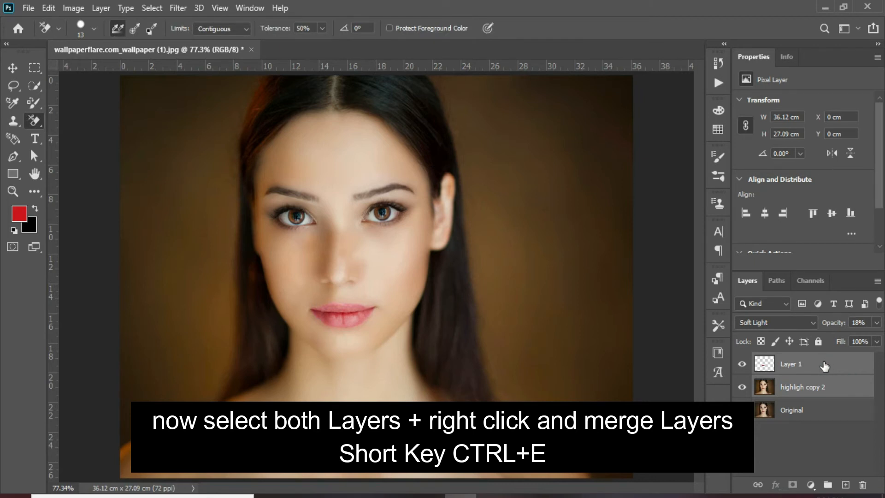
right_click(833, 364)
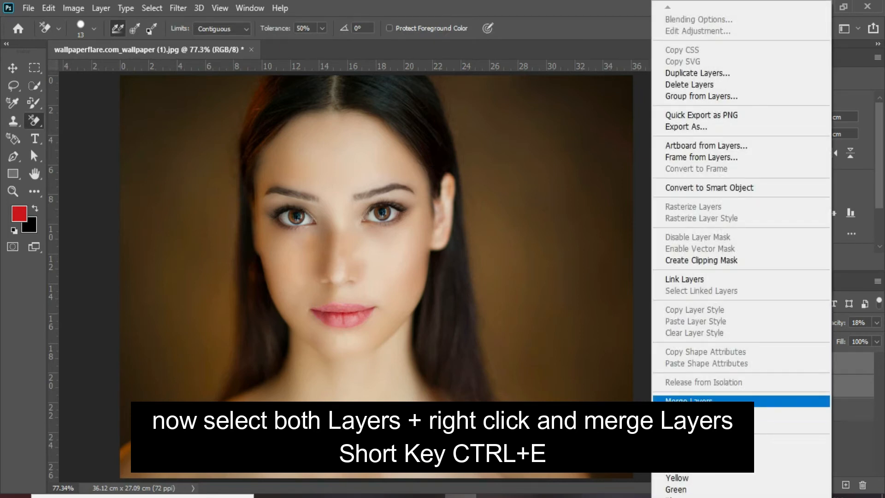
left_click(701, 401)
Step: Convert the merged Layer 1 to a Smart Object
right_click(823, 367)
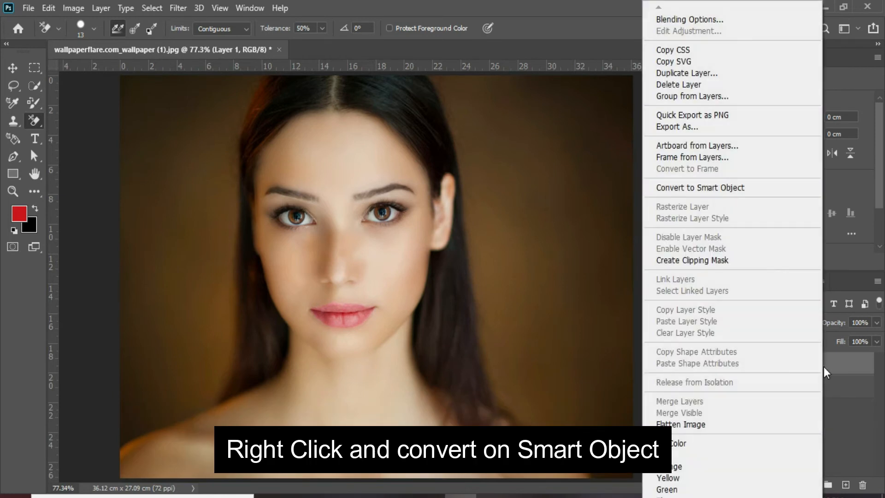
left_click(746, 187)
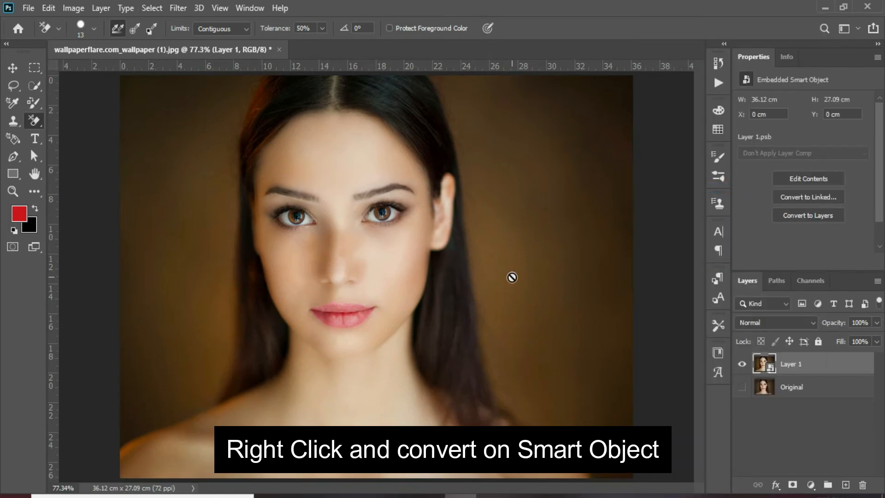
left_click(502, 349, "ctrl+alt")
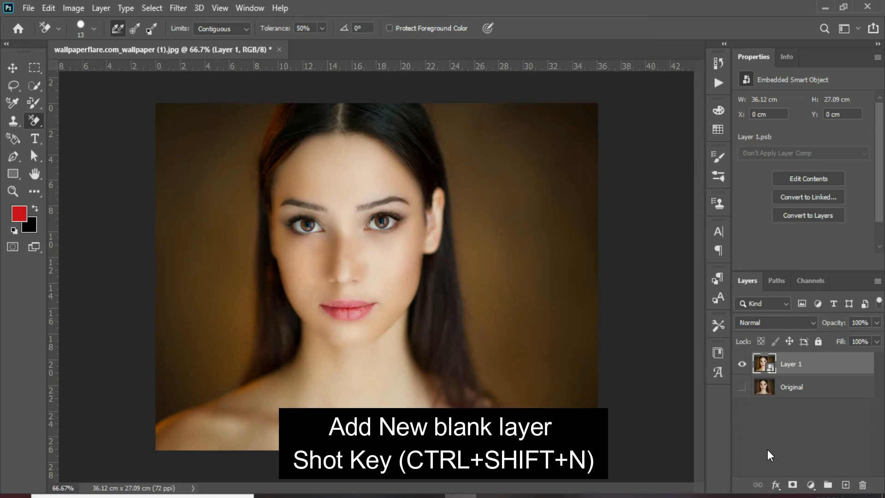
Step: Add a new blank layer above Layer 1 and fill it with 50% Gray in Normal mode at 100% opacity
key("ctrl+shift+n")
key("Return")
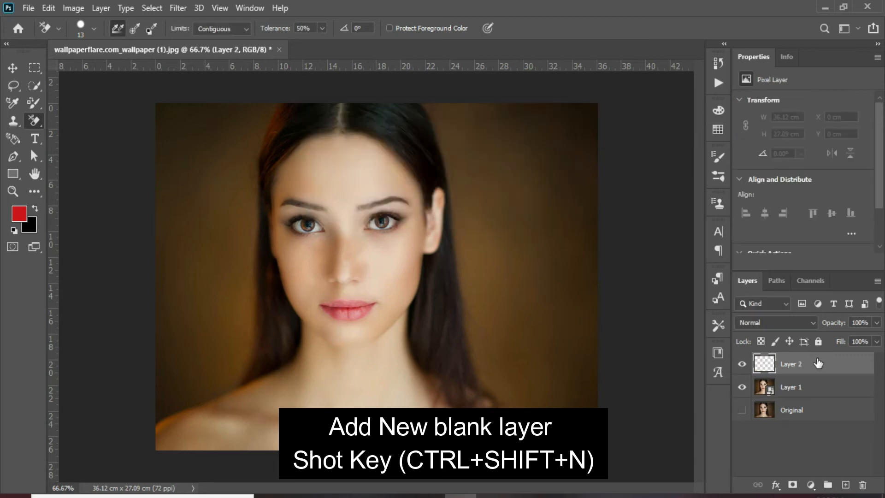
left_click(48, 8)
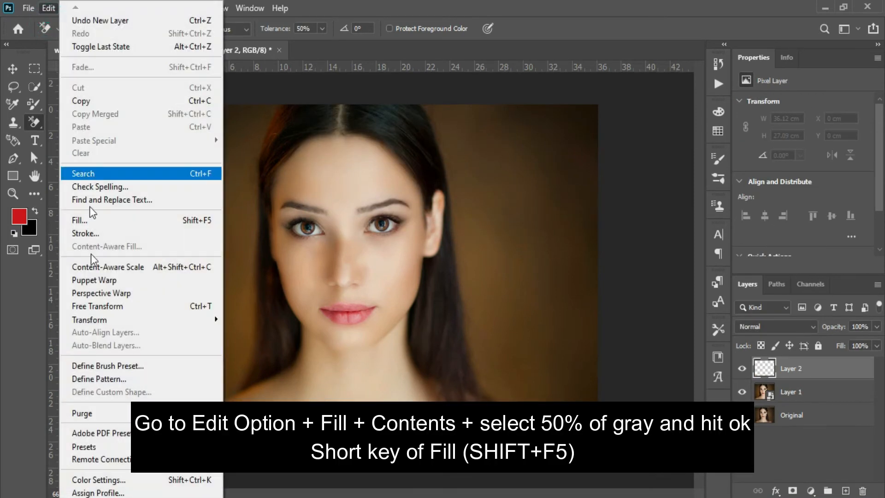
left_click(110, 220)
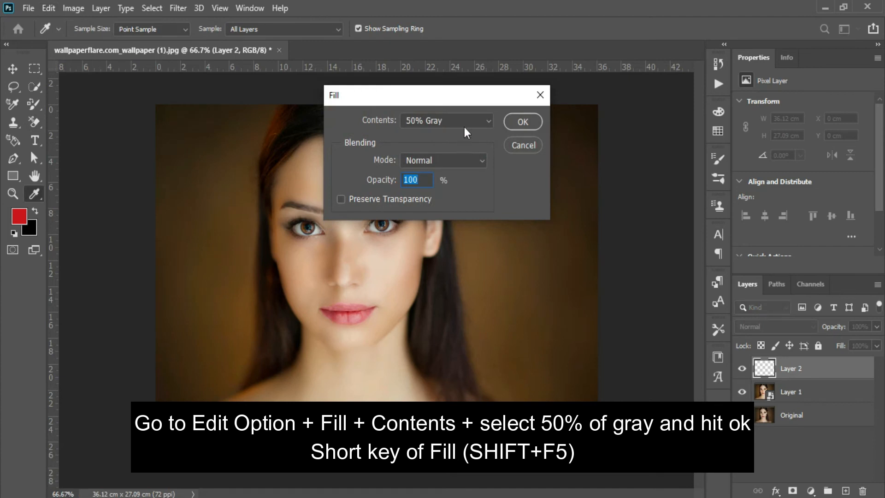
left_click(469, 121)
left_click(433, 236)
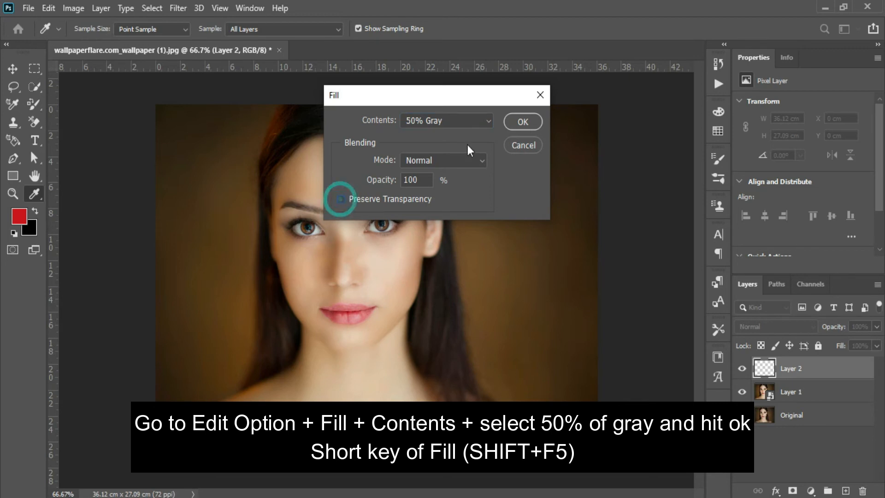
left_click(530, 120)
Step: Convert the gray Layer 2 to a Smart Object and choose the Texturizer effect for it in the Filter Gallery
right_click(818, 376)
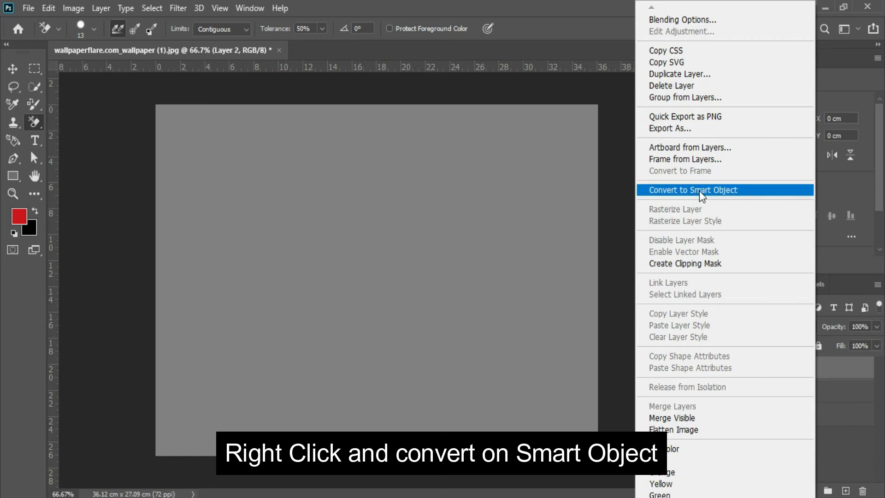
left_click(699, 190)
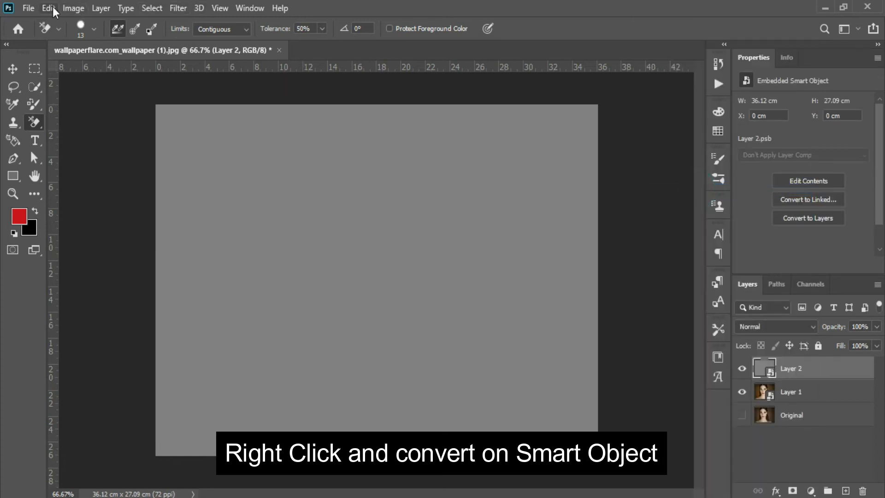
left_click(182, 8)
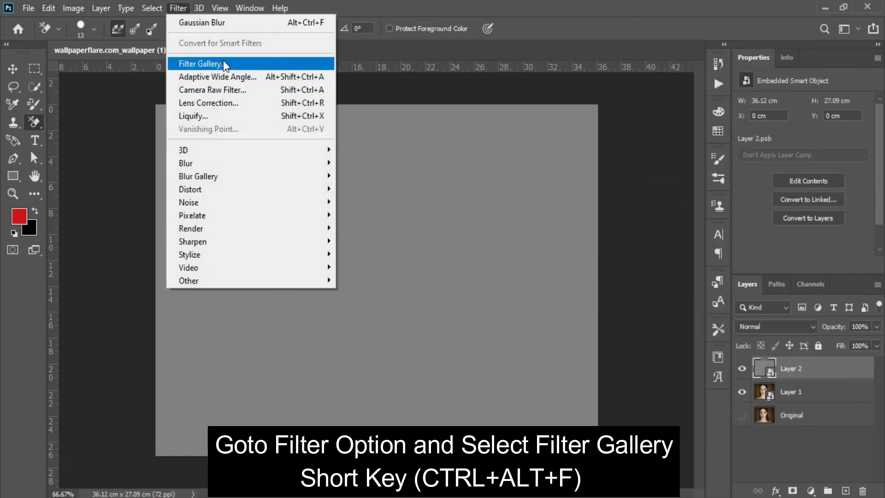
left_click(226, 63)
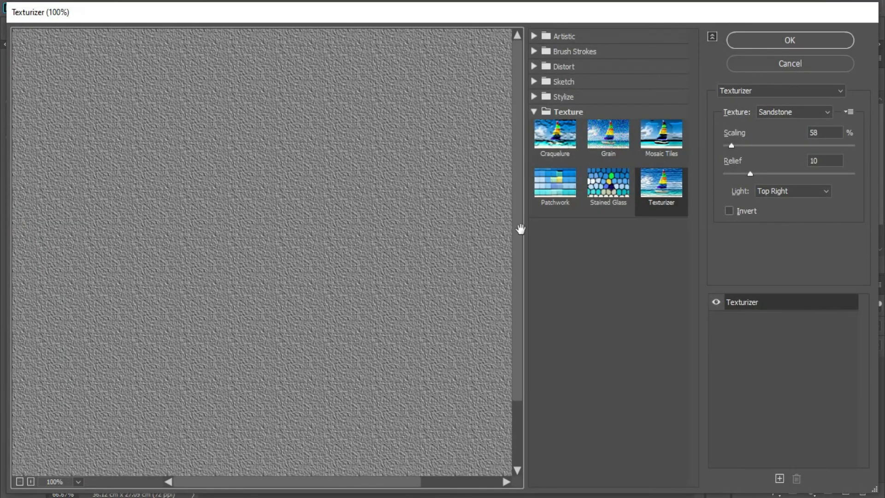
left_click(533, 114)
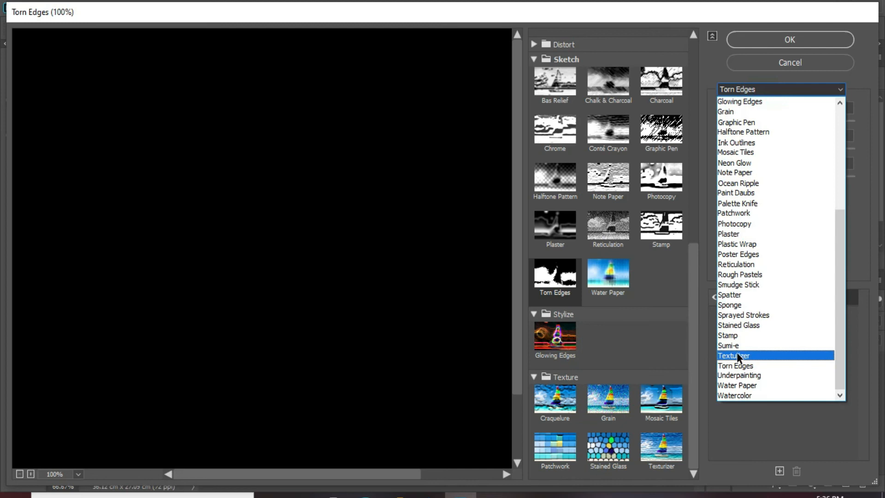
left_click(738, 356)
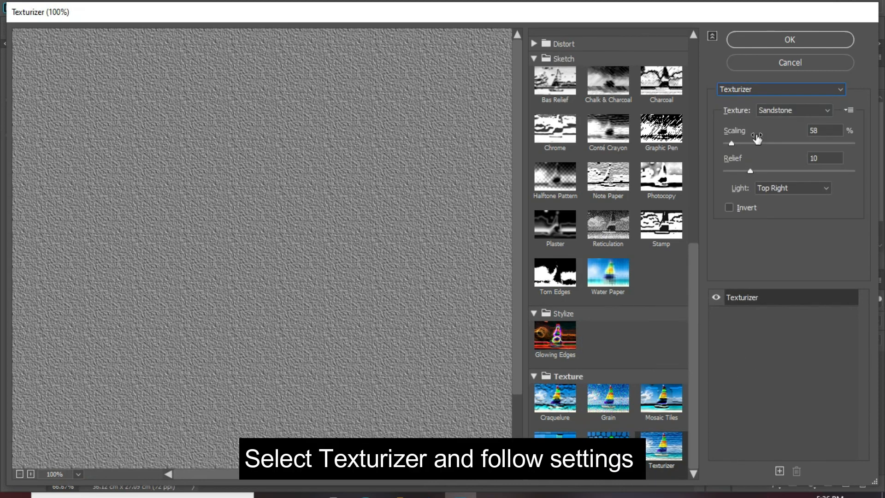
Step: Apply the Sandstone Texturizer with Scaling 60%, Relief 11 and Light from Top Right
left_click_drag(738, 146, 751, 146)
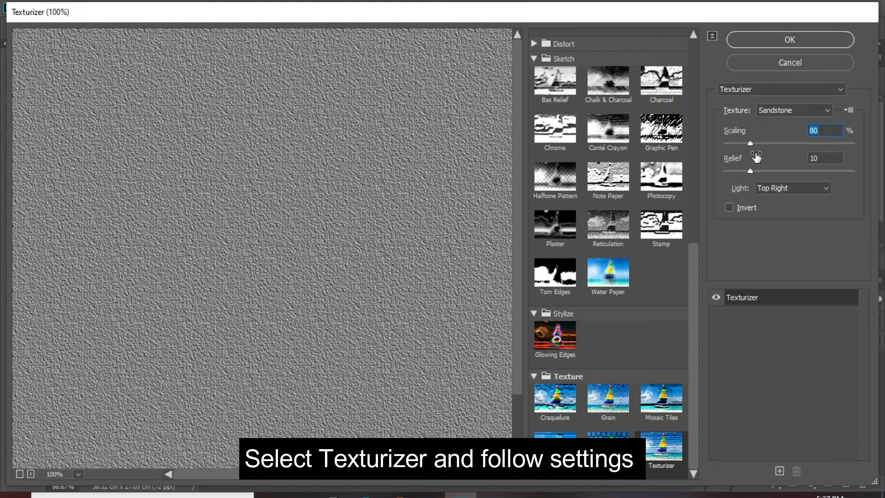
type("140")
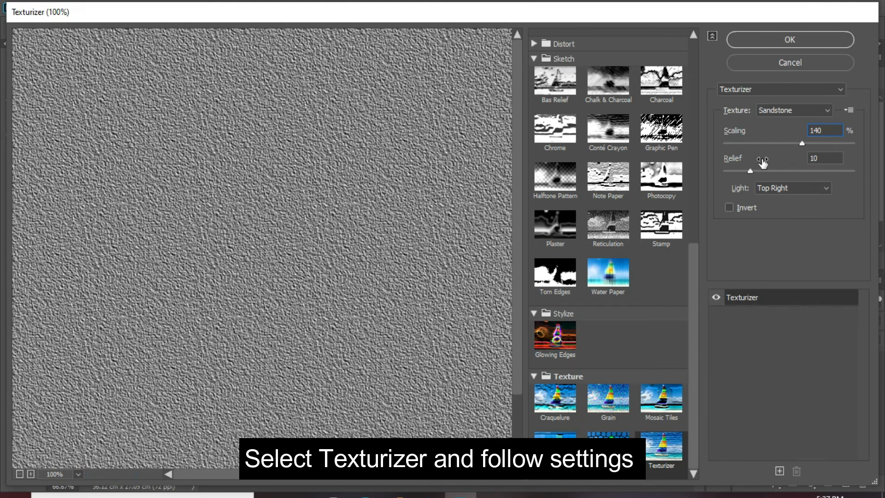
mouse_move(751, 171)
left_mouse_down()
mouse_move(778, 173)
mouse_move(730, 176)
mouse_move(752, 175)
left_mouse_up()
left_click_drag(793, 142, 733, 146)
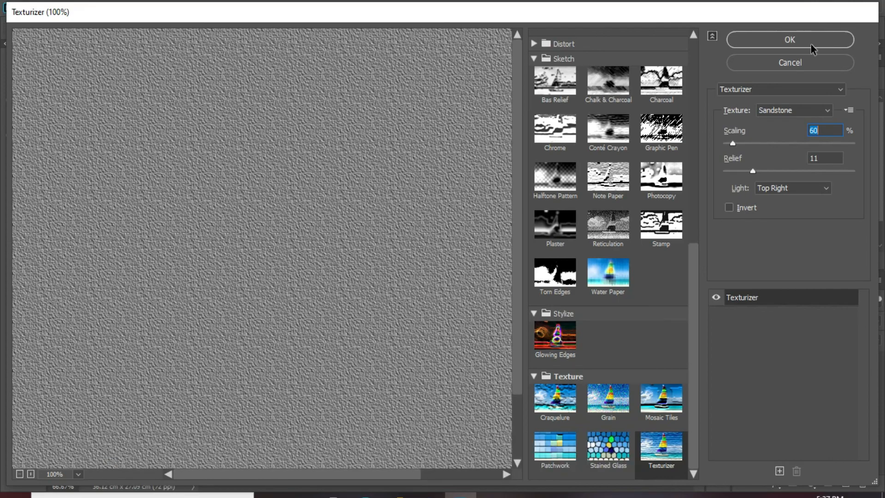
left_click(813, 45)
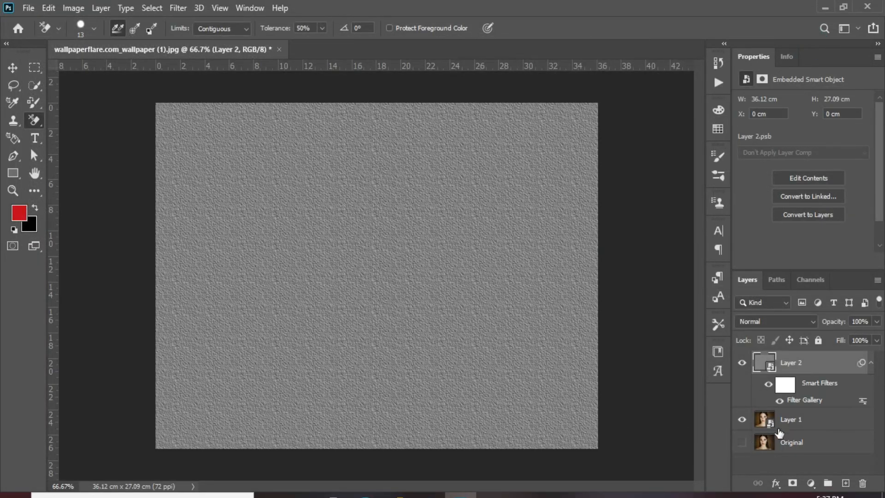
Step: Blend the textured Layer 2 in Soft Light, collapse its smart filters and add an inverted black layer mask
left_click(794, 321)
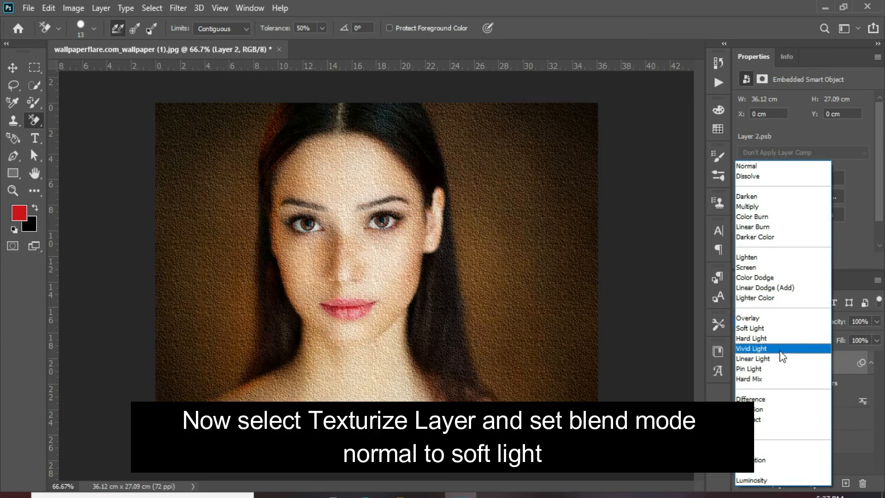
left_click(779, 327)
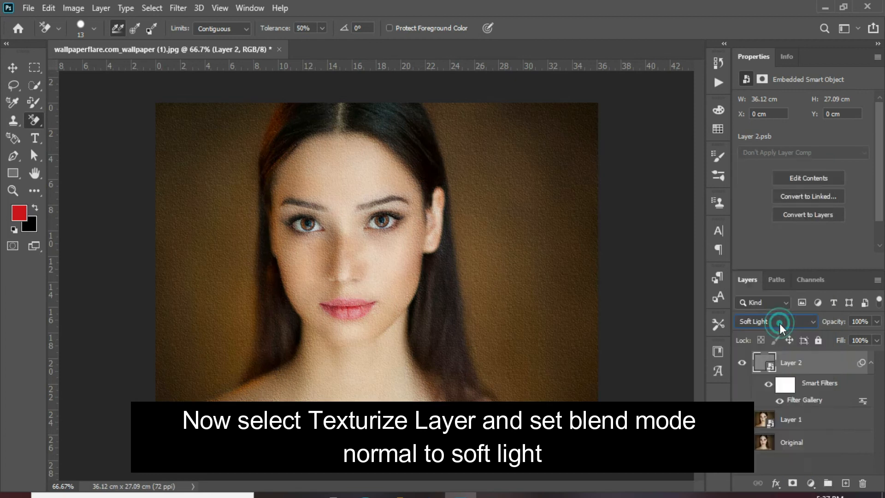
left_click(871, 362)
left_click_drag(795, 376, 794, 369)
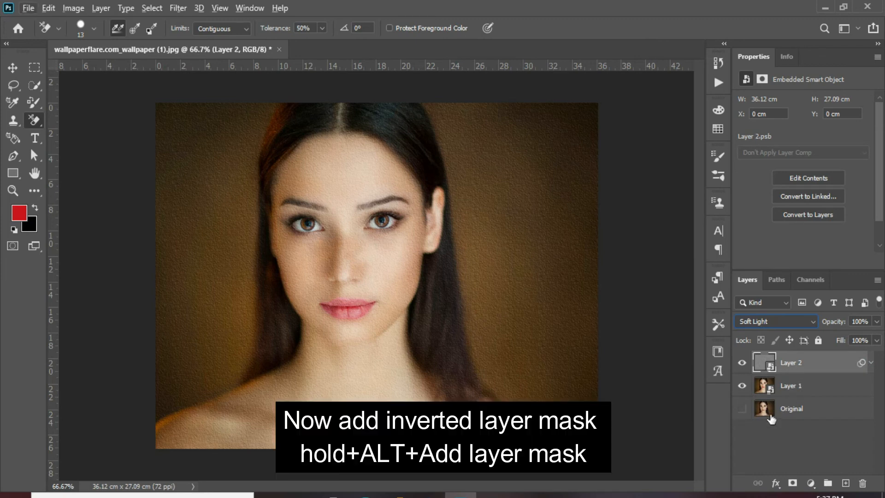
left_click(794, 483, "alt")
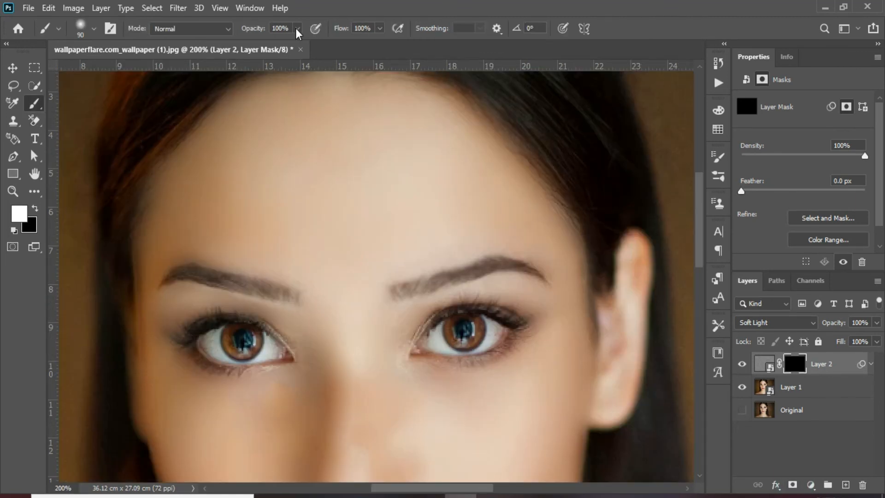
Step: Set up a Soft Round brush with 80 px size and 0% hardness for painting on the mask
left_click(296, 28)
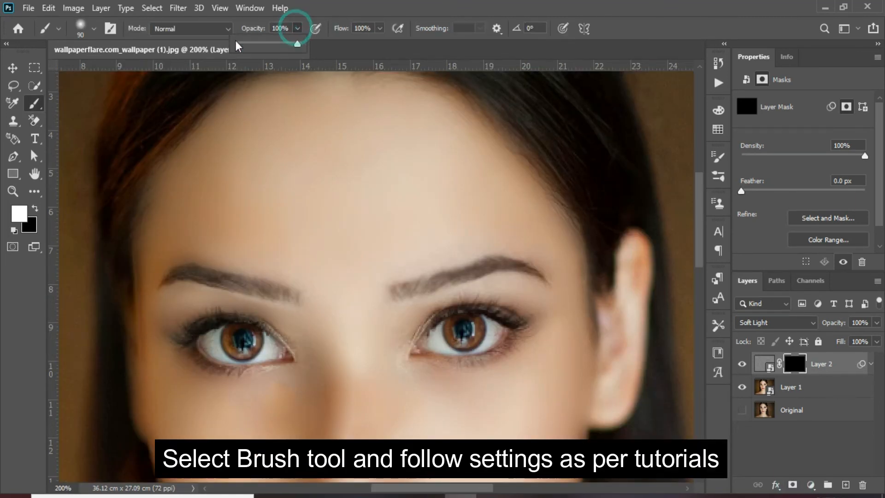
left_click(36, 105)
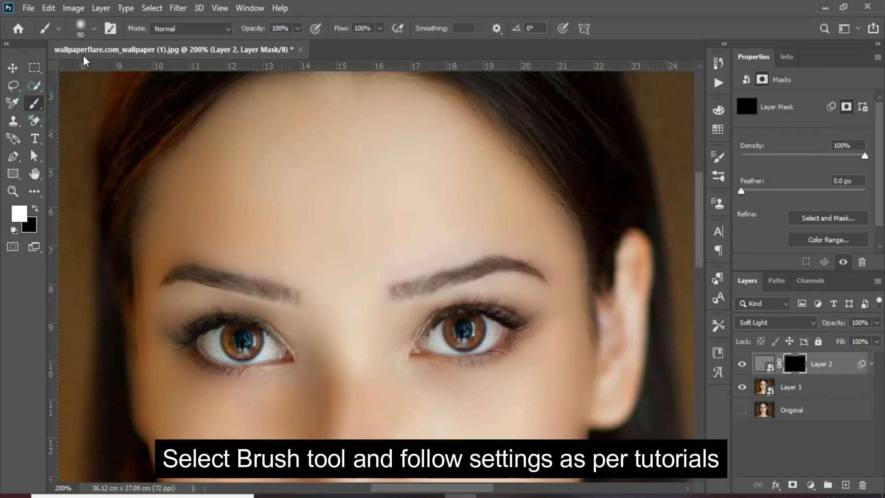
left_click(93, 30)
left_click(95, 106)
left_click(73, 104)
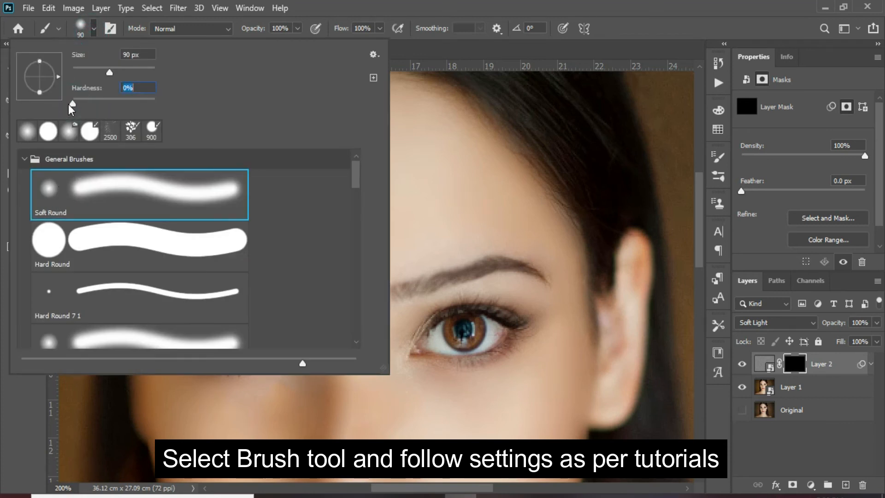
left_click(103, 72)
left_click_drag(104, 71, 105, 71)
left_click(345, 20)
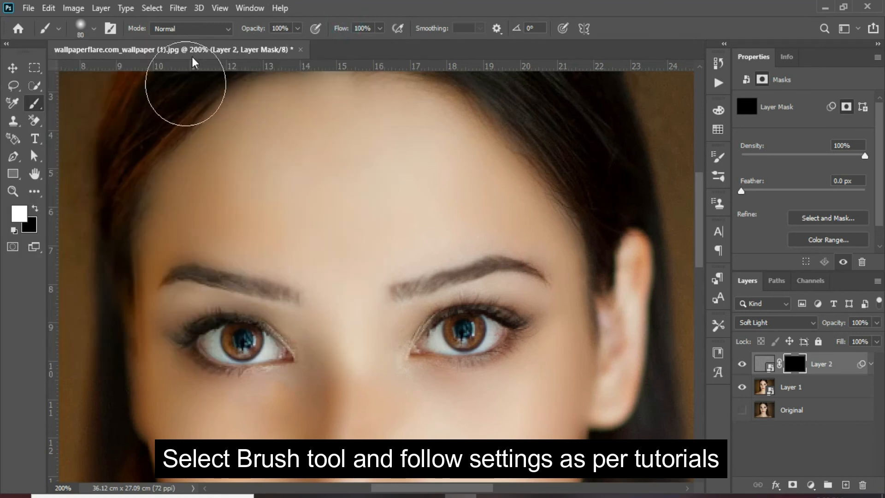
Step: Paint white on Layer 2's mask over the forehead and between the brows with the brush at 20% opacity and 20% flow
left_click(298, 29)
left_click_drag(287, 42, 263, 45)
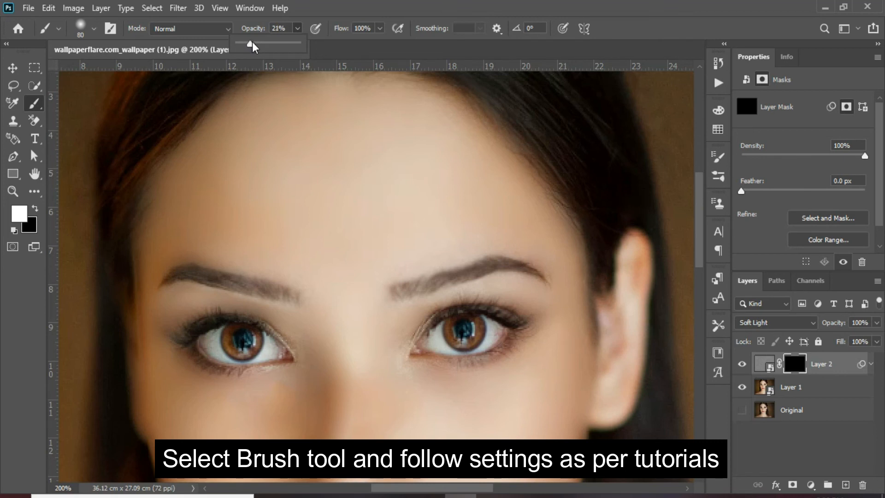
left_click(363, 36)
left_click(365, 29)
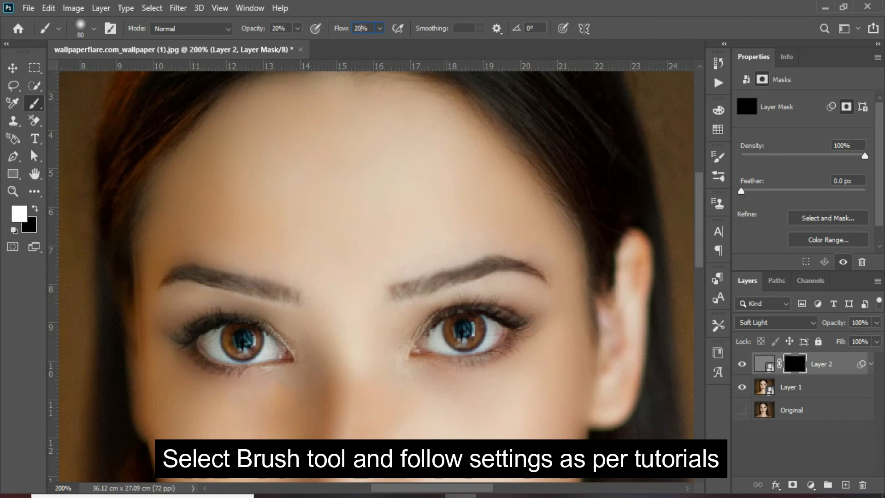
left_click(472, 18)
mouse_move(348, 206)
left_mouse_down()
mouse_move(452, 203)
mouse_move(430, 180)
mouse_move(447, 179)
mouse_move(444, 148)
mouse_move(389, 104)
mouse_move(296, 117)
mouse_move(189, 184)
mouse_move(197, 227)
mouse_move(376, 231)
mouse_move(517, 218)
left_mouse_up()
mouse_move(382, 153)
left_mouse_down()
mouse_move(297, 144)
mouse_move(190, 199)
mouse_move(214, 181)
mouse_move(209, 186)
mouse_move(343, 291)
mouse_move(367, 320)
mouse_move(346, 312)
left_mouse_up()
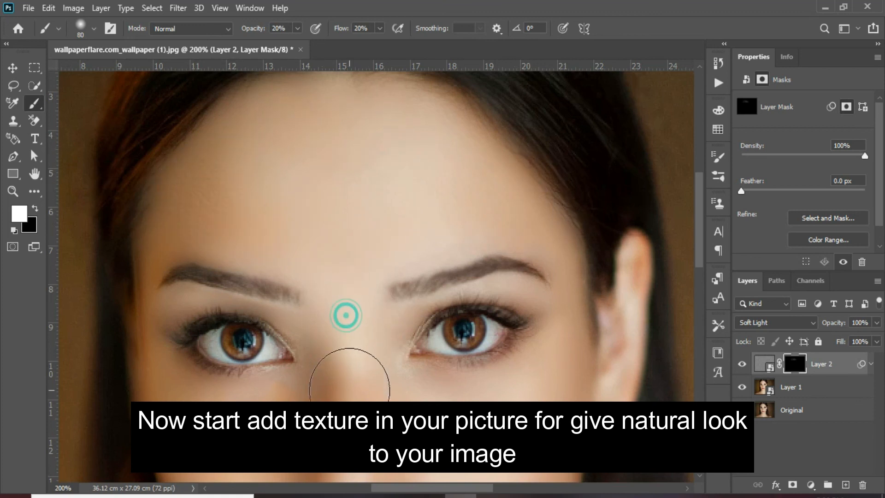
Step: Raise the brush to 33% opacity and 39% flow and reveal more texture on the facial skin in the mask
left_click(383, 30)
left_click_drag(377, 43, 391, 42)
left_click(297, 29)
left_click_drag(295, 42, 304, 42)
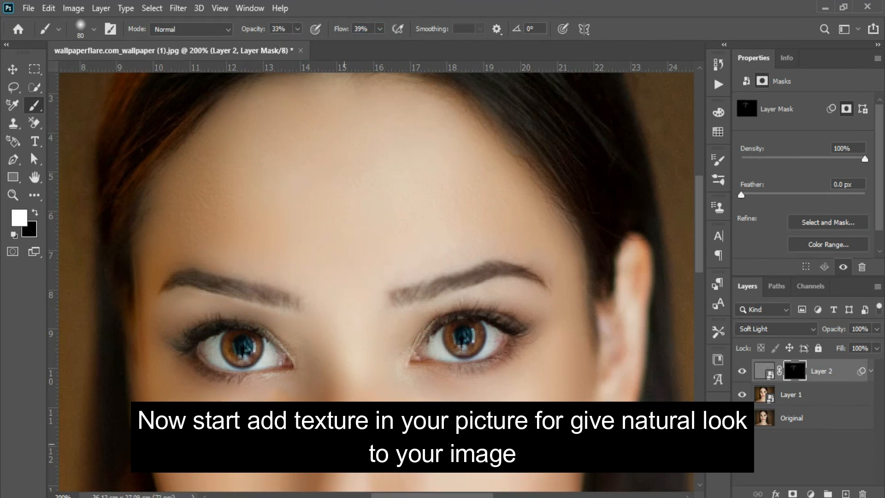
scroll(438, 268, "down", 3)
scroll(221, 353, "down", 3)
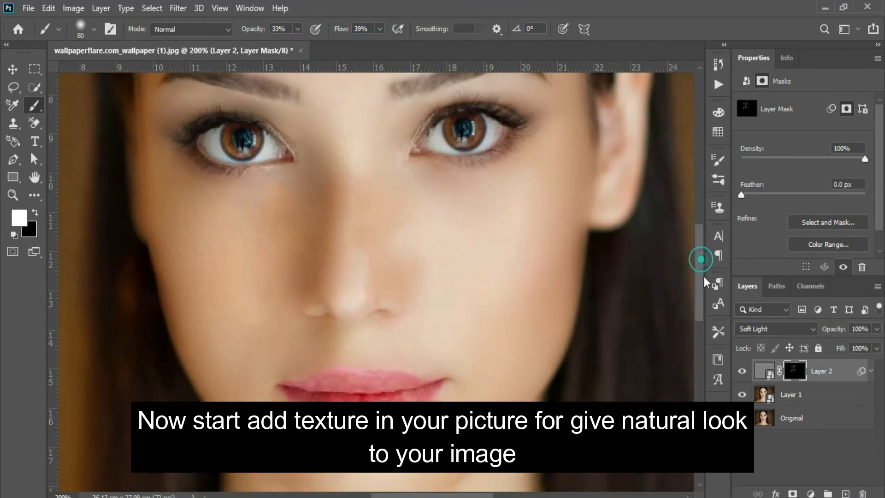
left_click_drag(698, 300, 698, 329)
Step: Paint texture along the nose on the mask with a 40 px brush at 13% opacity and 19% flow
key("bracketleft")
key("bracketleft")
key("bracketleft")
key("bracketleft")
key("bracketleft")
left_click(297, 29)
left_click_drag(304, 42, 289, 42)
left_click(380, 30)
left_click_drag(391, 42, 376, 42)
left_click_drag(697, 314, 697, 268)
left_click_drag(345, 263, 345, 172)
left_click_drag(699, 276, 699, 235)
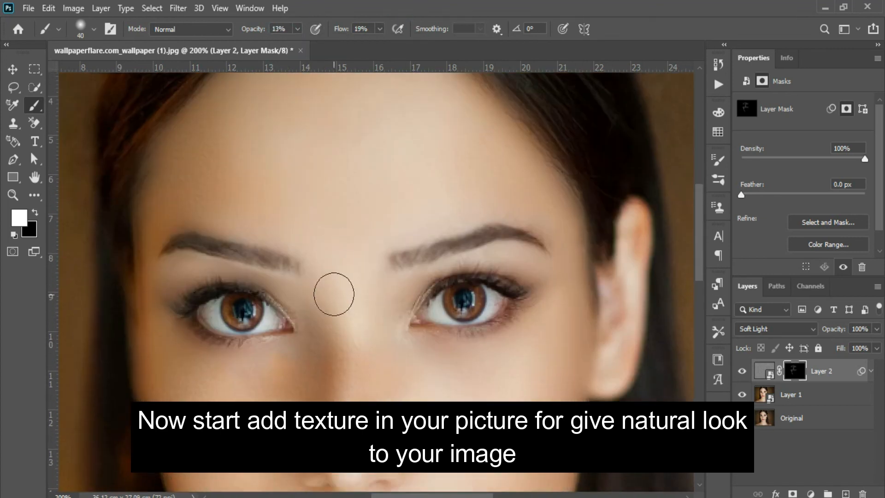
Step: Paint broad mask strokes over the face and forehead with a 125 px brush at 27% opacity
key("ctrl+0")
left_click(297, 28)
left_click_drag(290, 42, 300, 42)
left_click_drag(310, 204, 326, 397)
left_click_drag(352, 172, 326, 162)
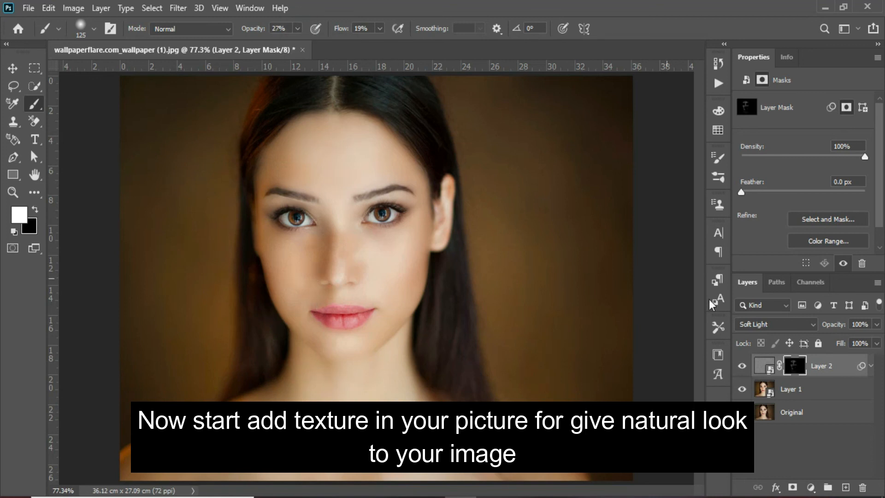
Step: Soften the skin texture by setting Layer 2's opacity to 71%
key("Down")
left_click(420, 349, "ctrl")
left_click(420, 348, "ctrl")
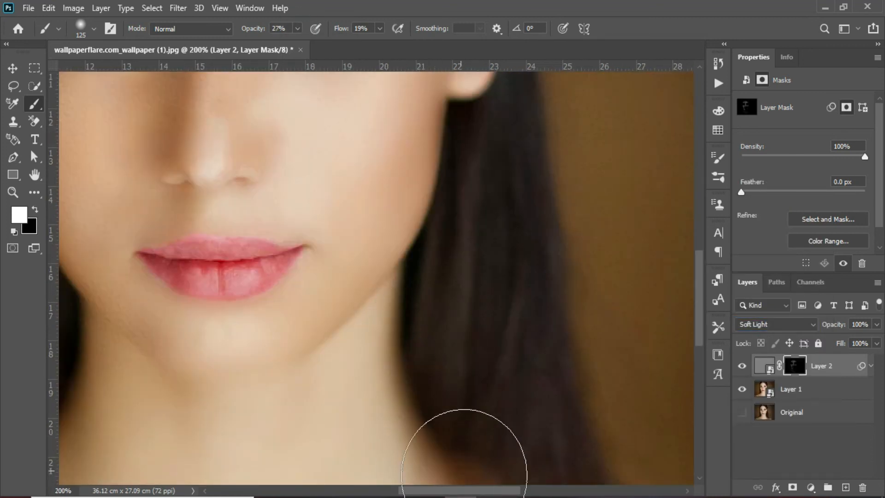
key("v")
left_click_drag(457, 490, 413, 491)
left_click_drag(699, 333, 699, 302)
left_click(877, 324)
mouse_move(855, 334)
left_mouse_down()
mouse_move(847, 337)
mouse_move(865, 329)
mouse_move(857, 337)
left_mouse_up()
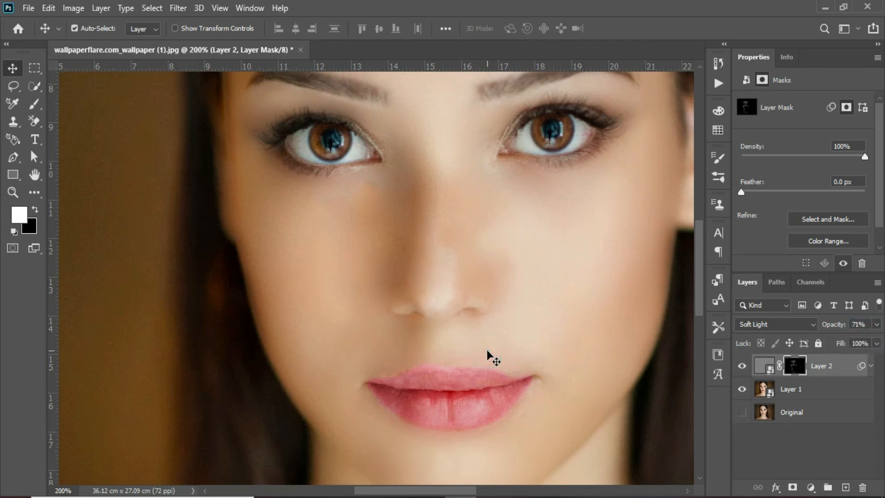
Step: Hide and re-show Group 1 to compare the retouched portrait with the original
key("ctrl+0")
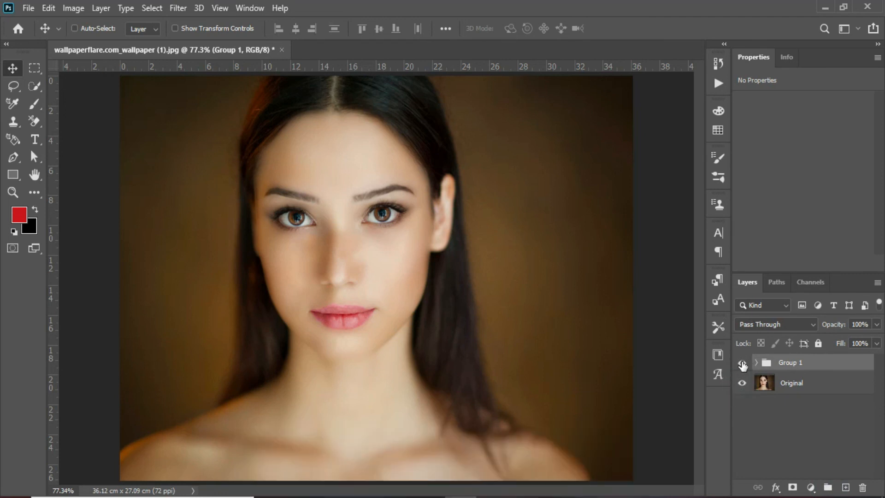
left_click(742, 364)
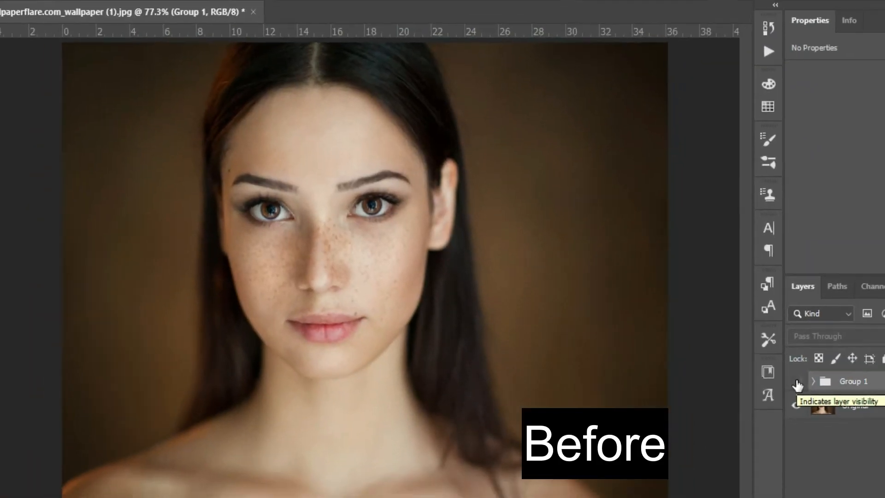
left_click(797, 384)
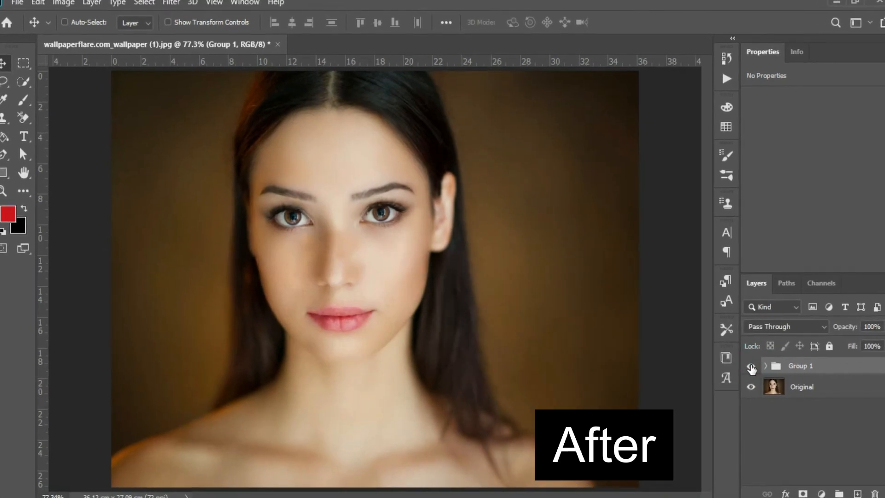